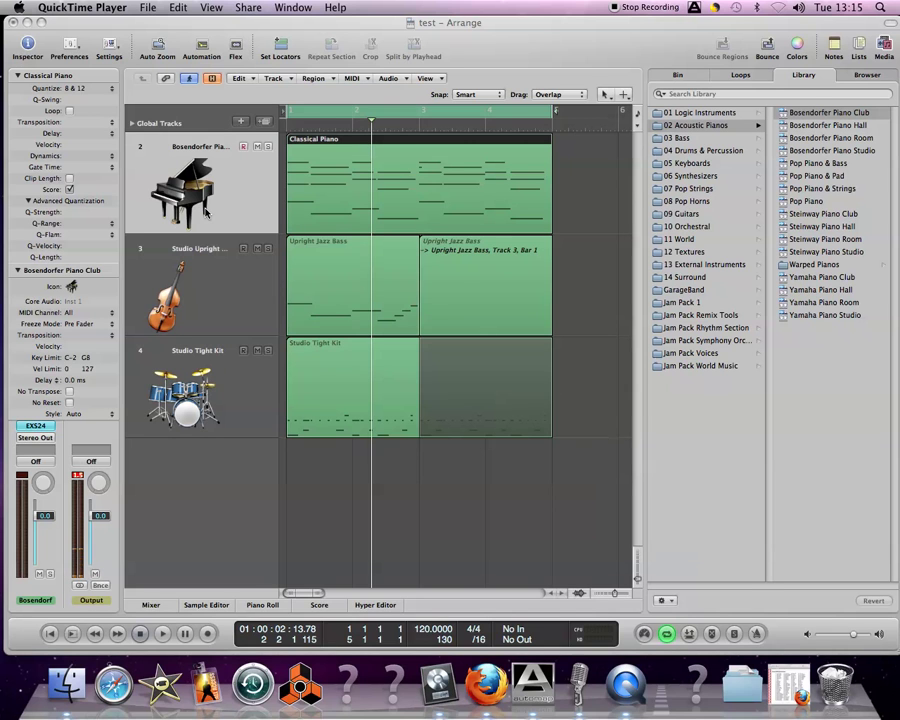
- Play the piano, bass and drum arrangement from the song start, then stop playback
click(291, 136)
key(Return)
key(space)
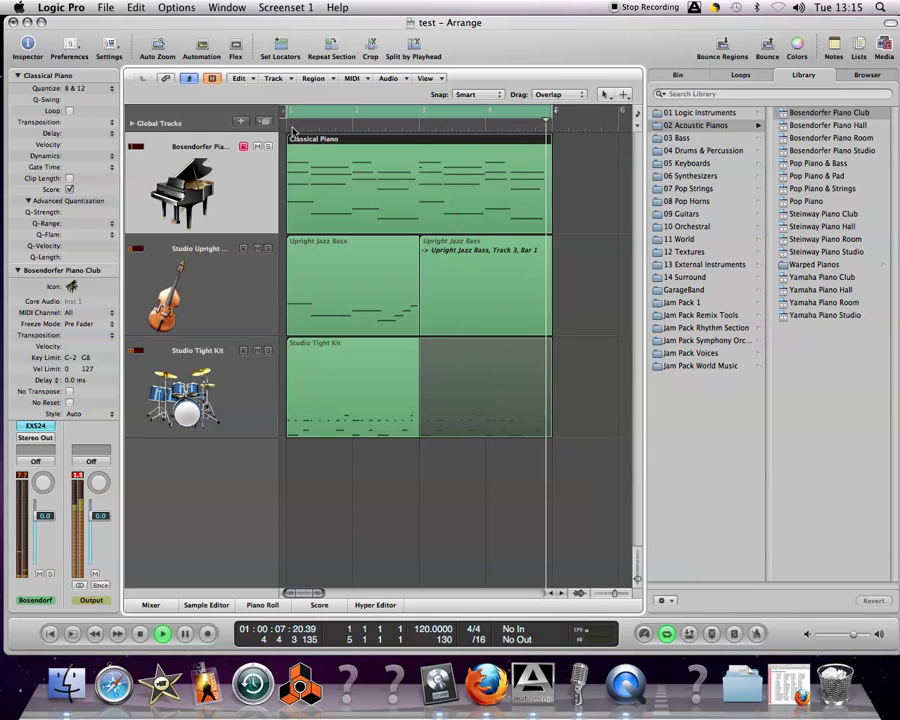
key(space)
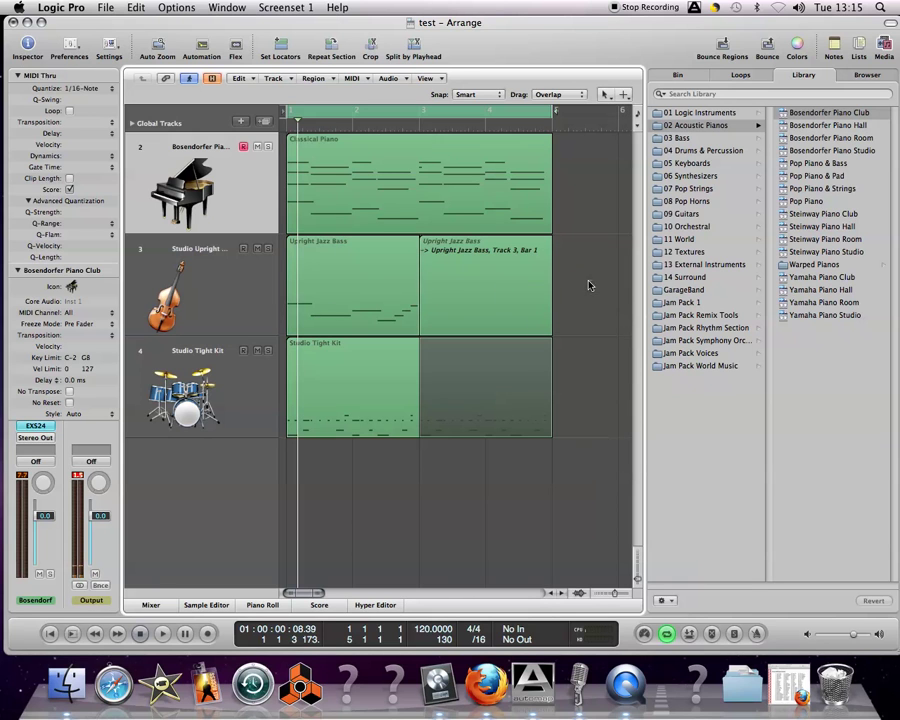
- Convert the Upright Jazz Bass alias into an independent region copy
drag(559, 282, 364, 295)
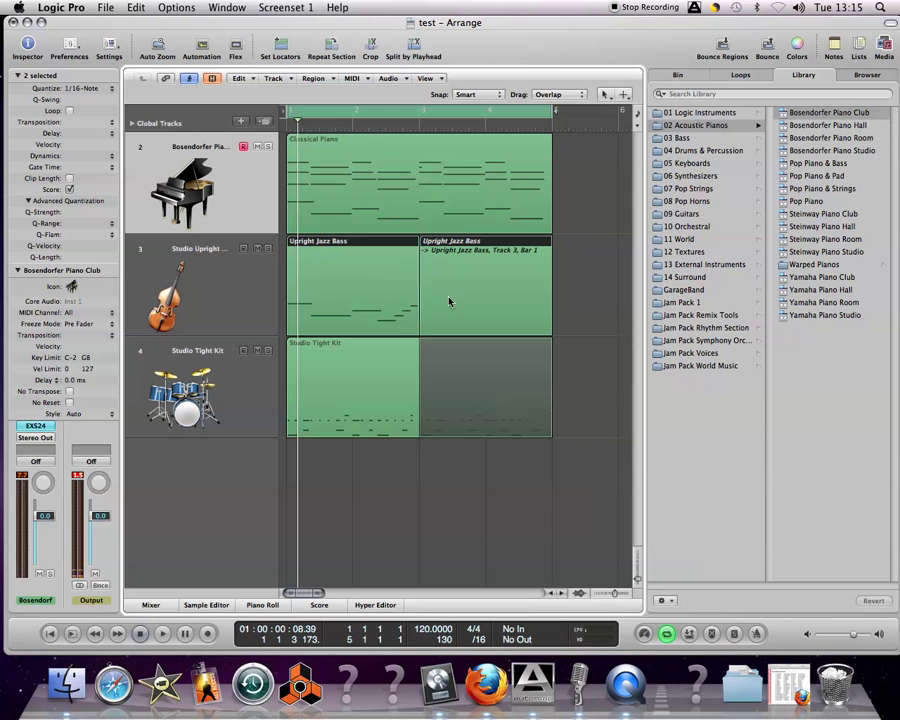
click(352, 80)
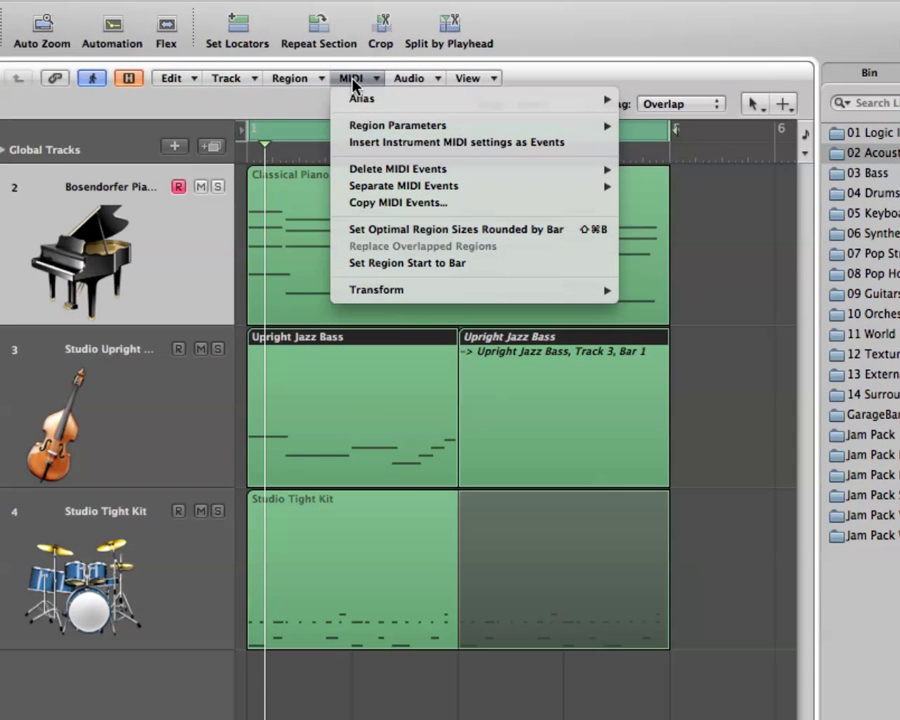
mouse_move(364, 98)
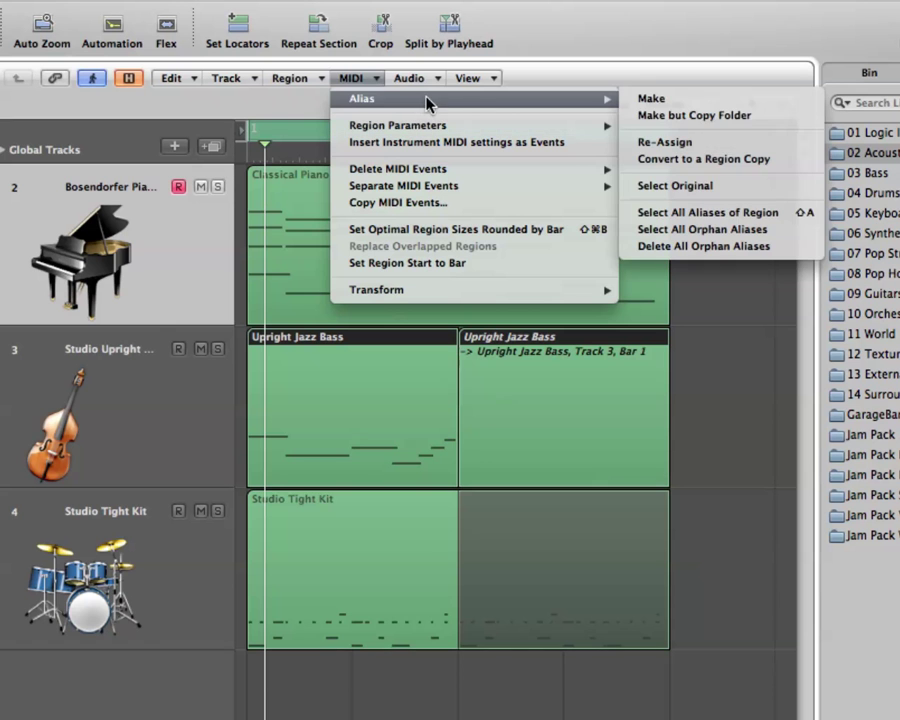
click(688, 170)
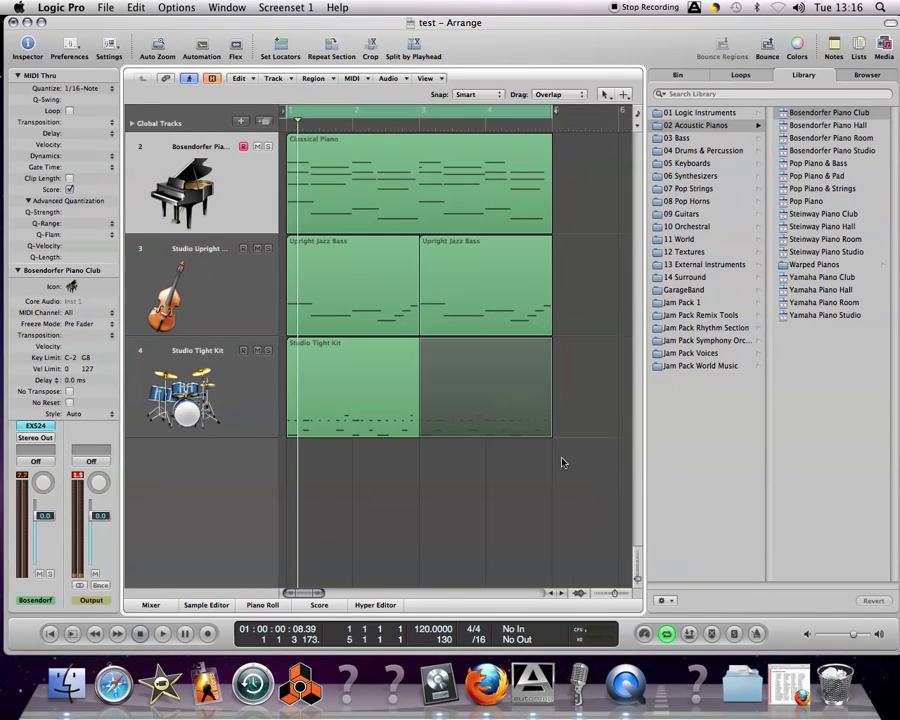
- Convert the looped Studio Tight Kit repeat into a real region copy, then deselect
drag(572, 468, 330, 372)
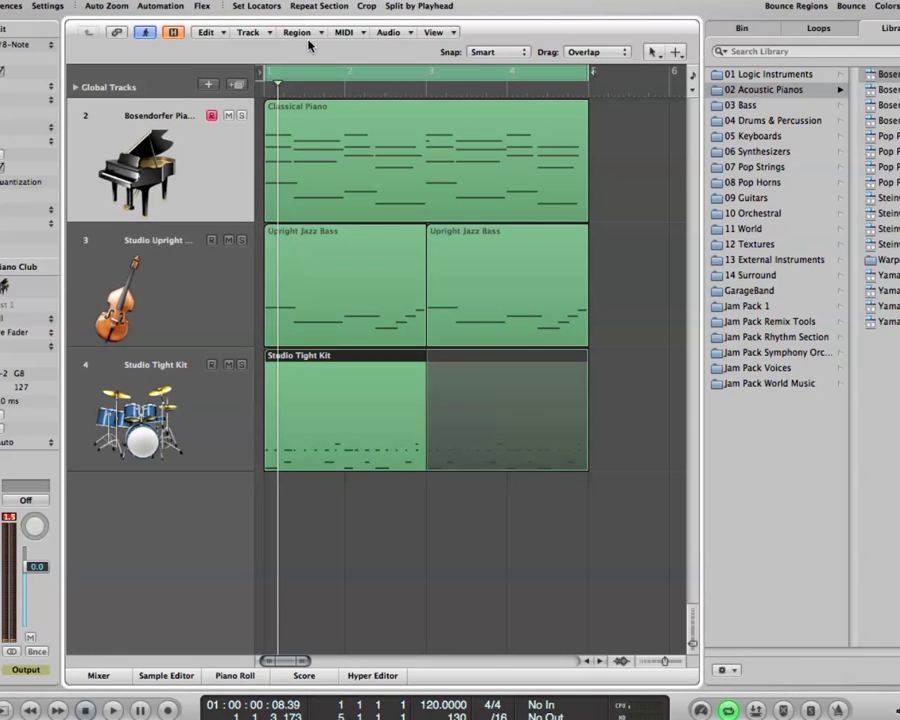
click(297, 33)
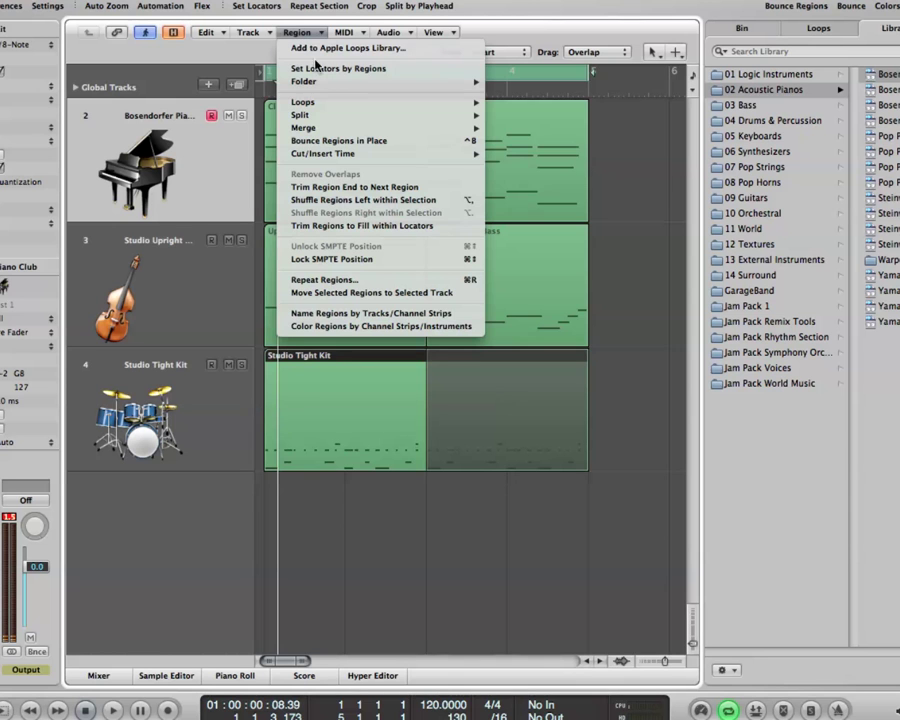
mouse_move(327, 103)
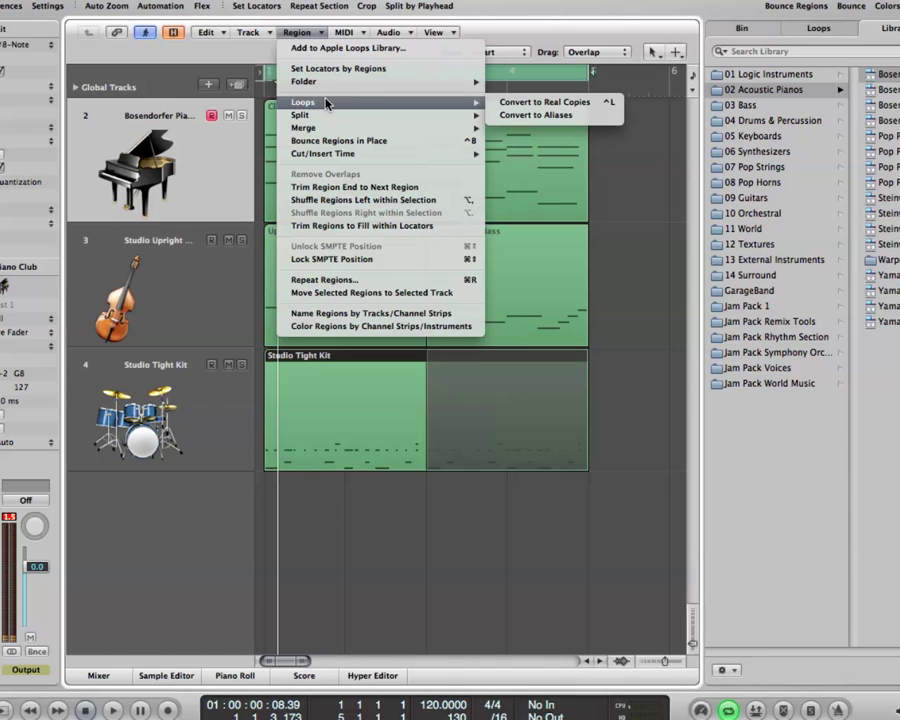
click(530, 104)
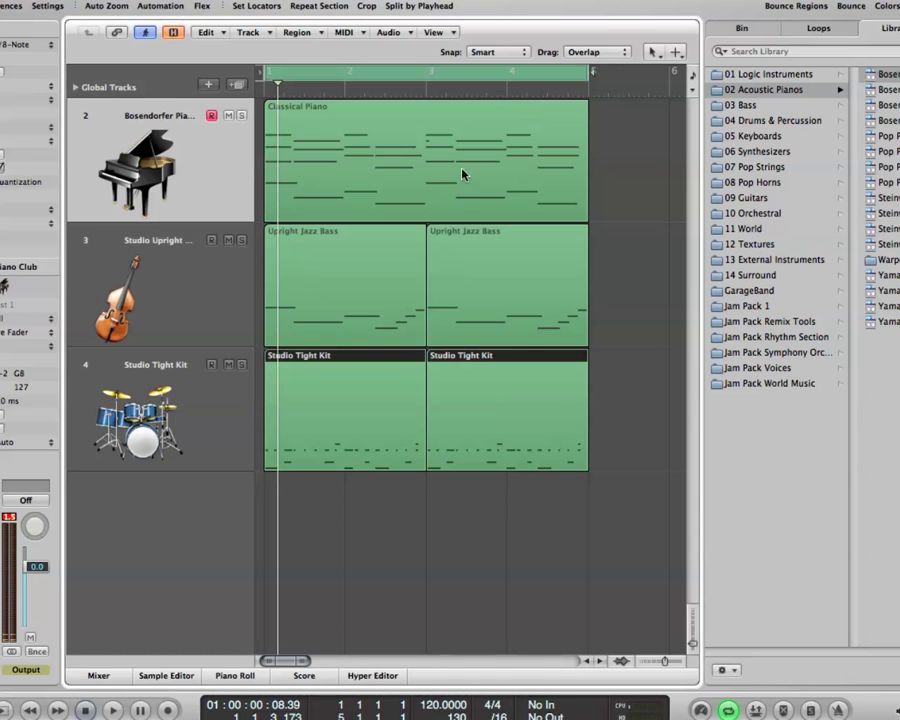
click(437, 491)
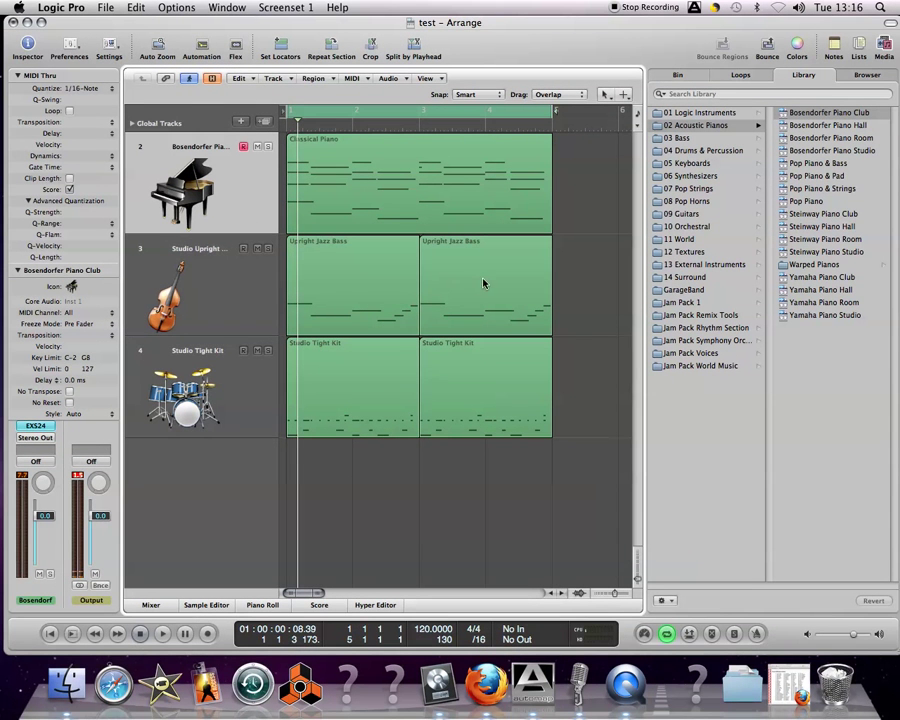
- Select both Upright Jazz Bass and both Studio Tight Kit regions and merge them per track
drag(581, 287, 412, 380)
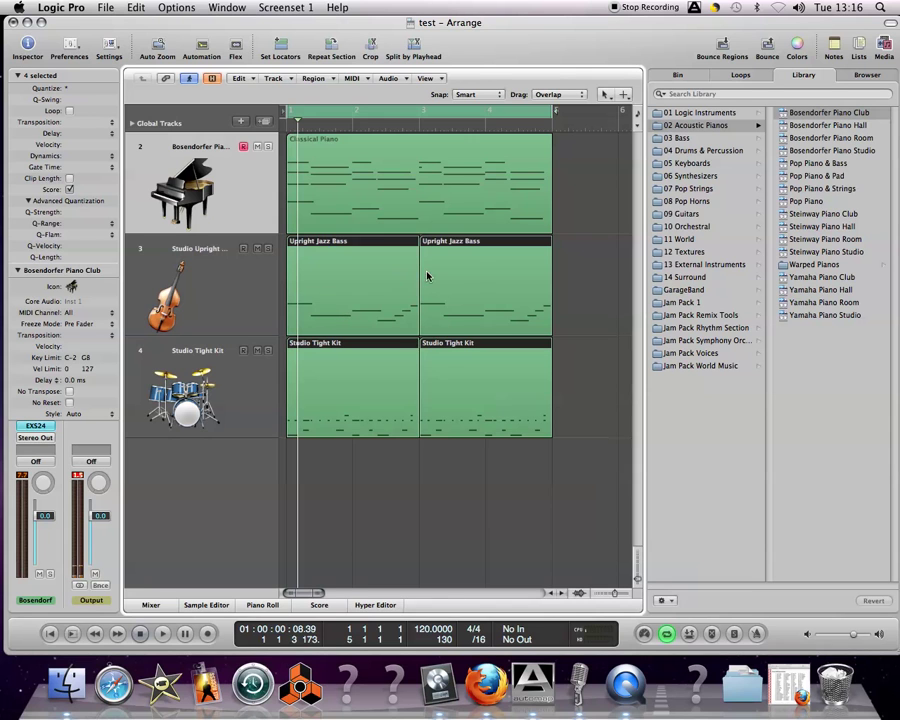
drag(595, 278, 376, 288)
drag(562, 386, 354, 400)
drag(578, 277, 331, 420)
click(313, 78)
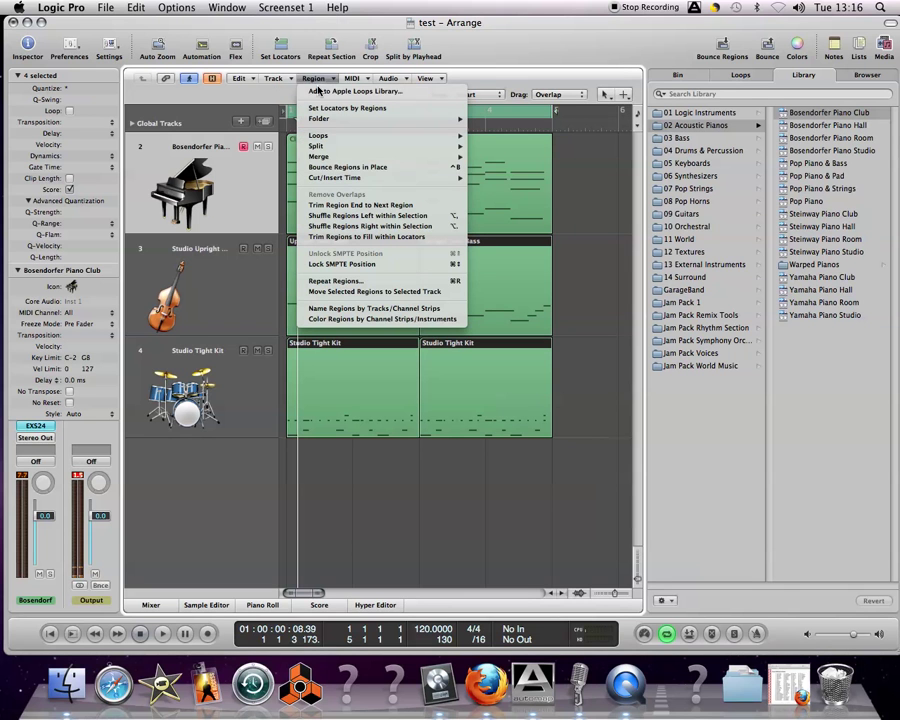
mouse_move(353, 161)
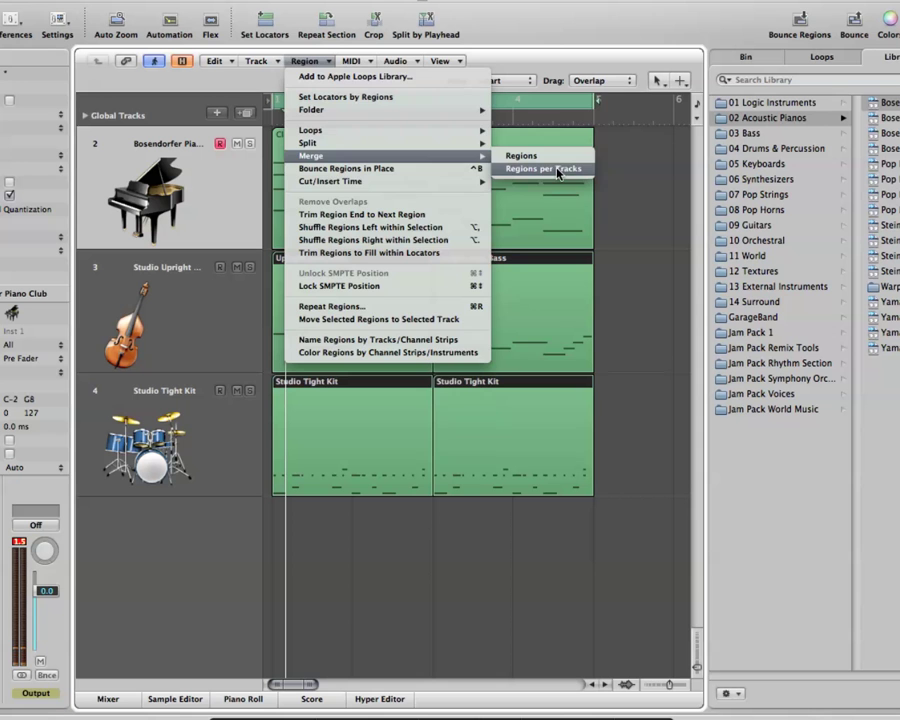
click(557, 172)
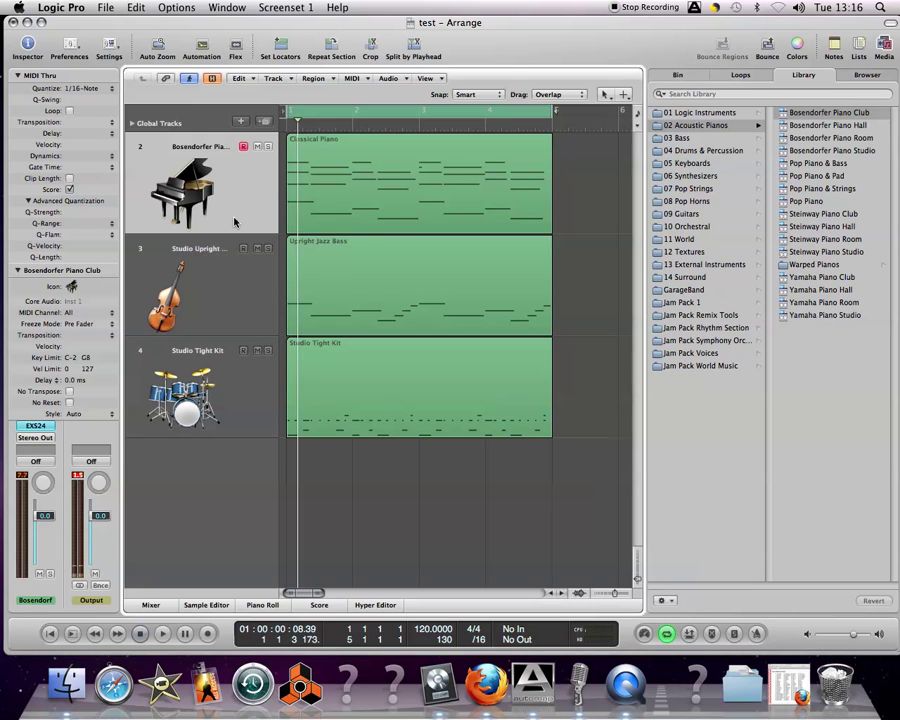
- Review the bass, drum and piano tracks' Inspector settings, then select all three regions
click(215, 300)
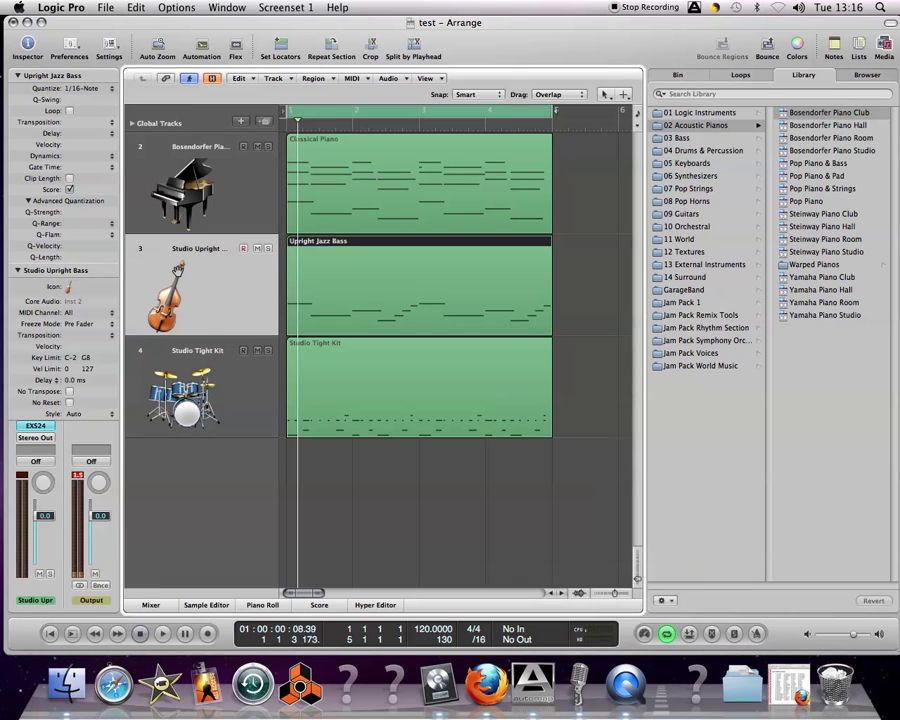
click(212, 372)
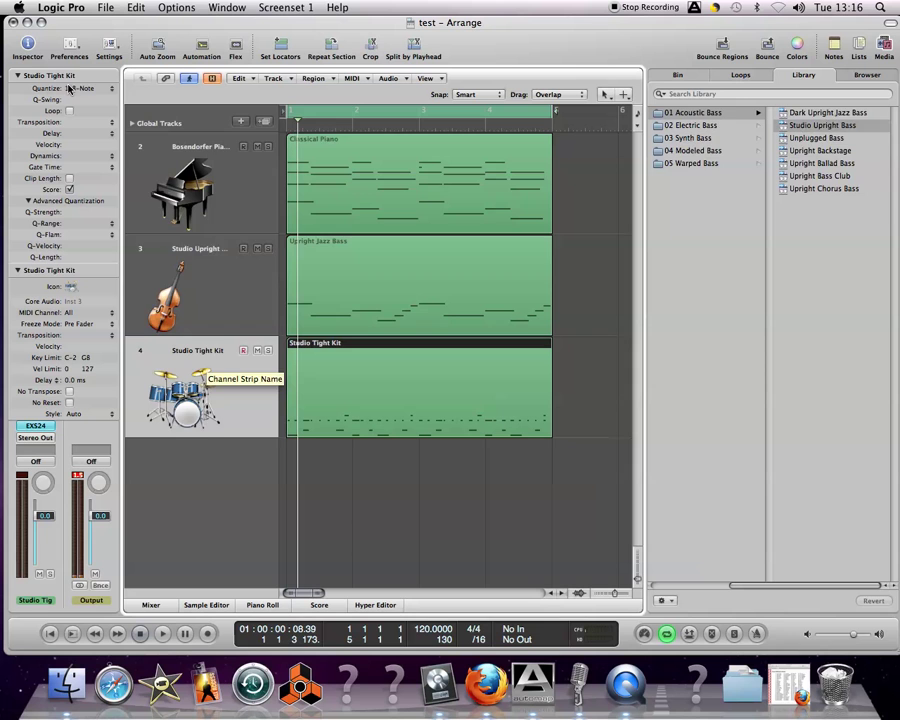
click(208, 266)
click(143, 140)
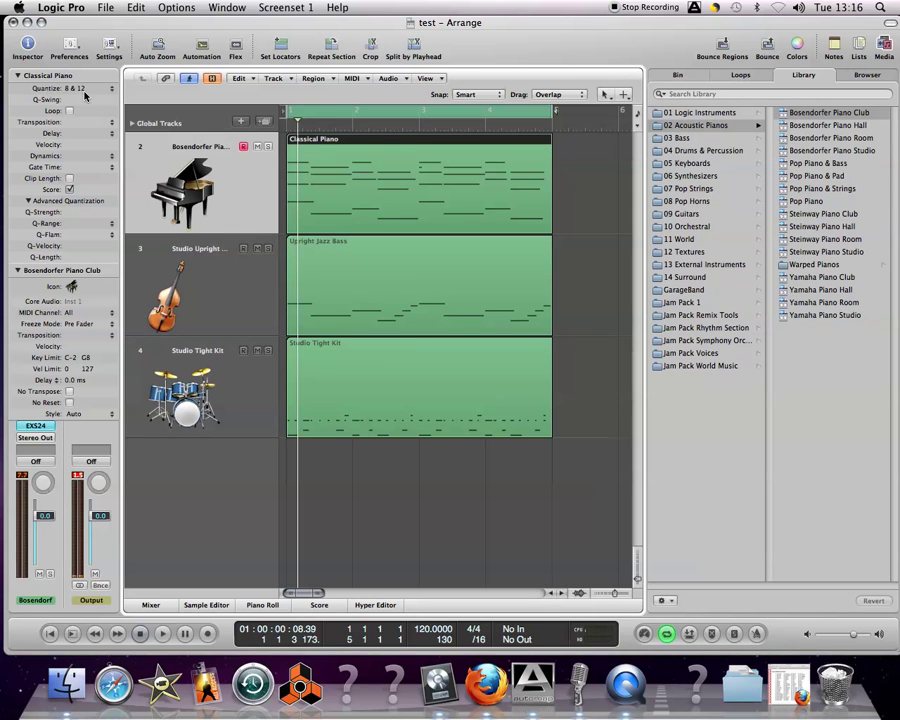
drag(529, 180, 385, 370)
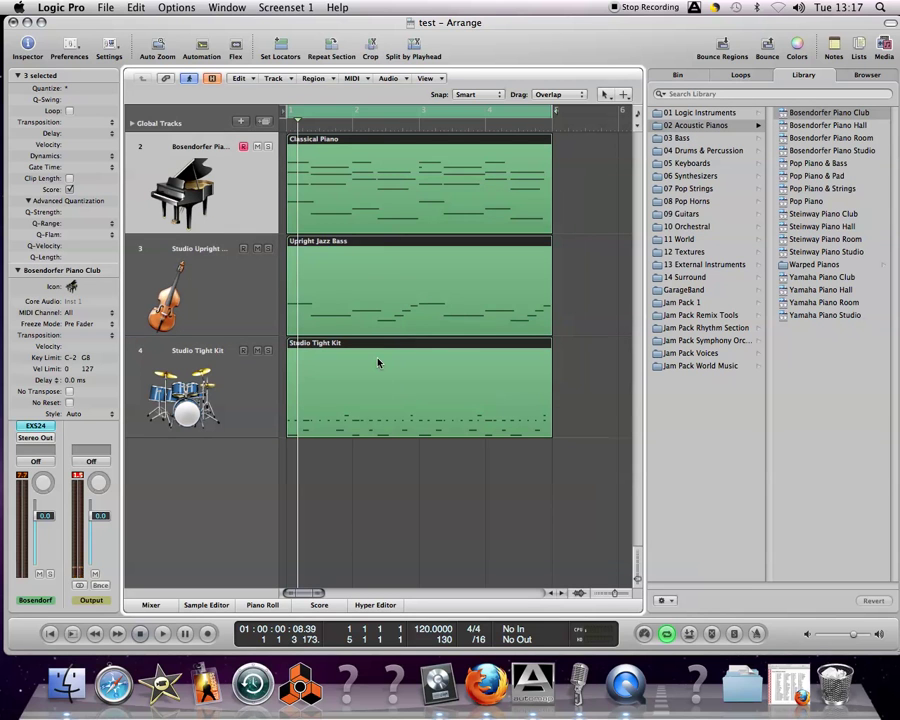
- Apply the quantization settings destructively to the piano, bass and drum regions
click(360, 80)
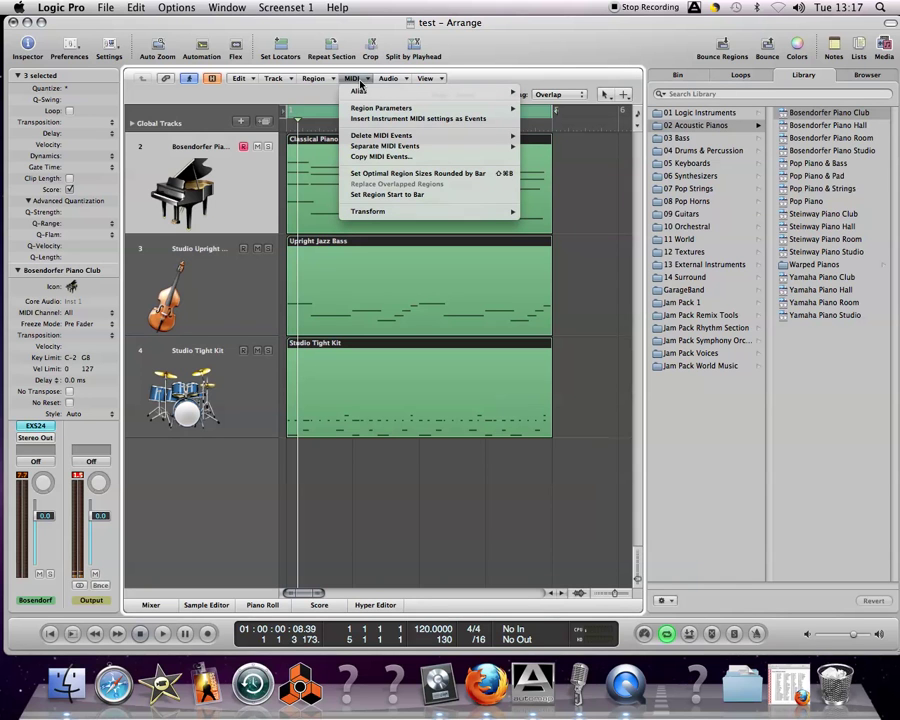
mouse_move(371, 108)
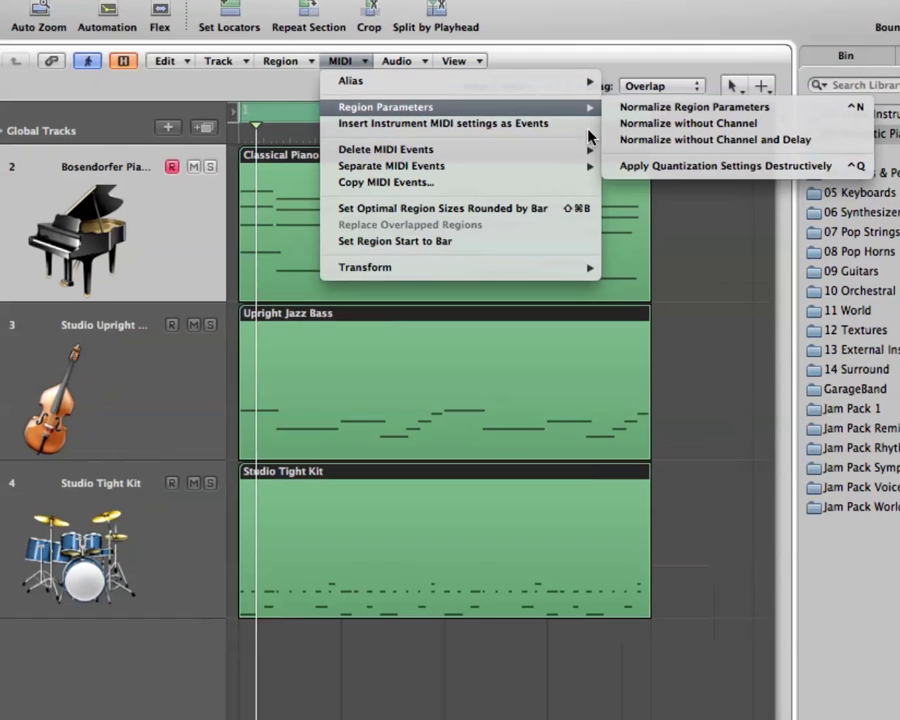
click(695, 168)
- Normalize the region parameters into the notes, then deselect all regions
click(342, 61)
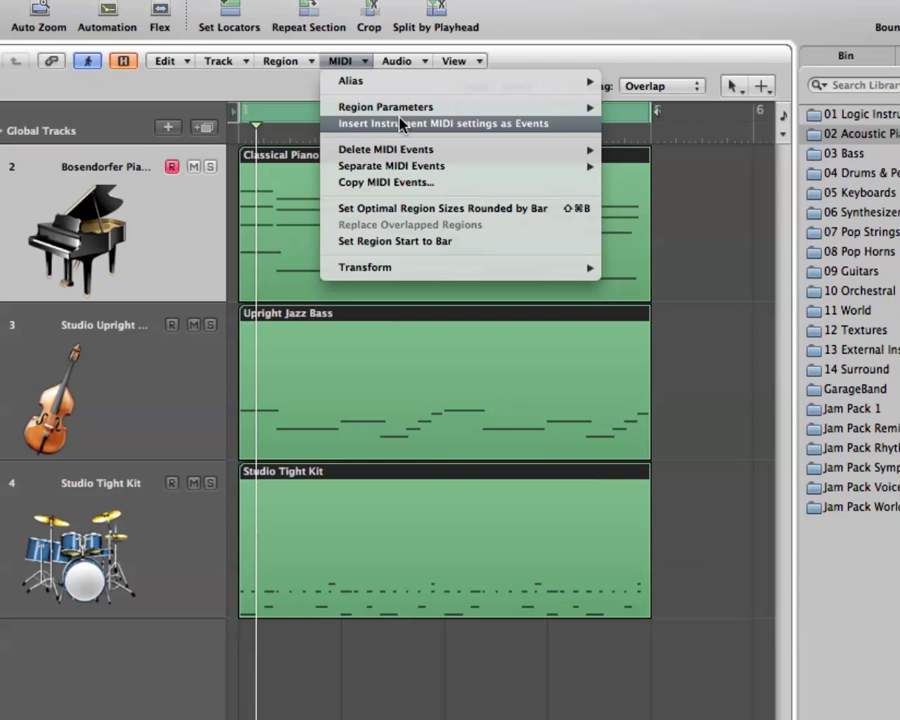
mouse_move(408, 113)
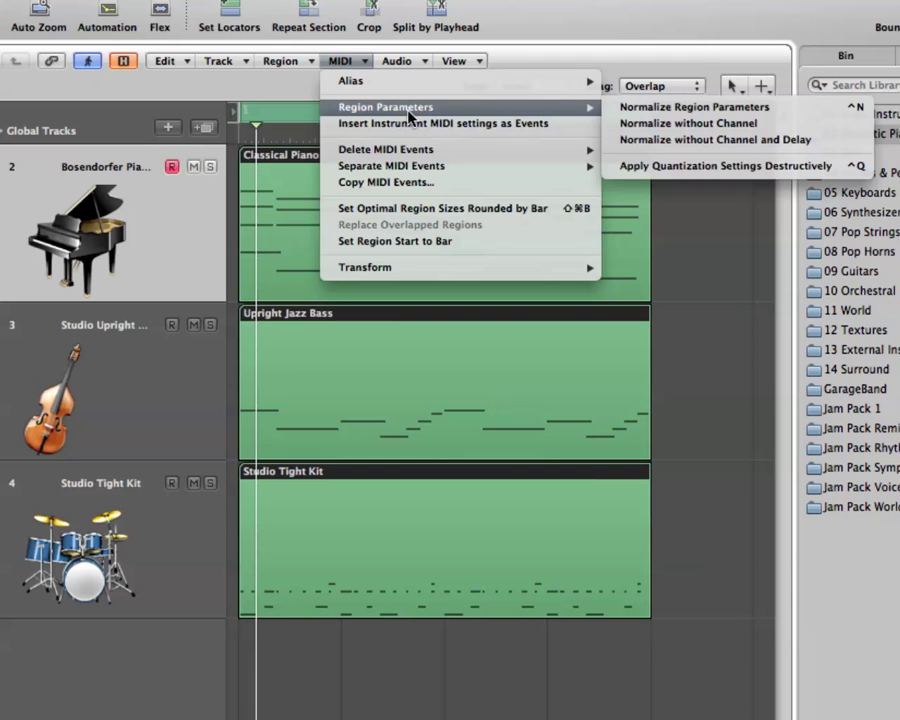
click(658, 108)
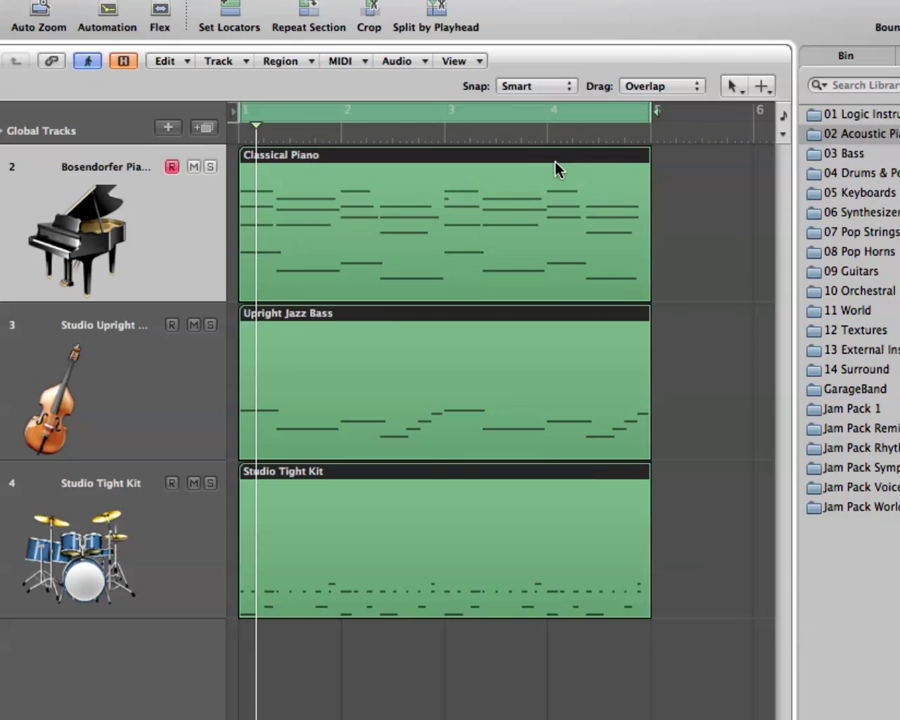
click(350, 62)
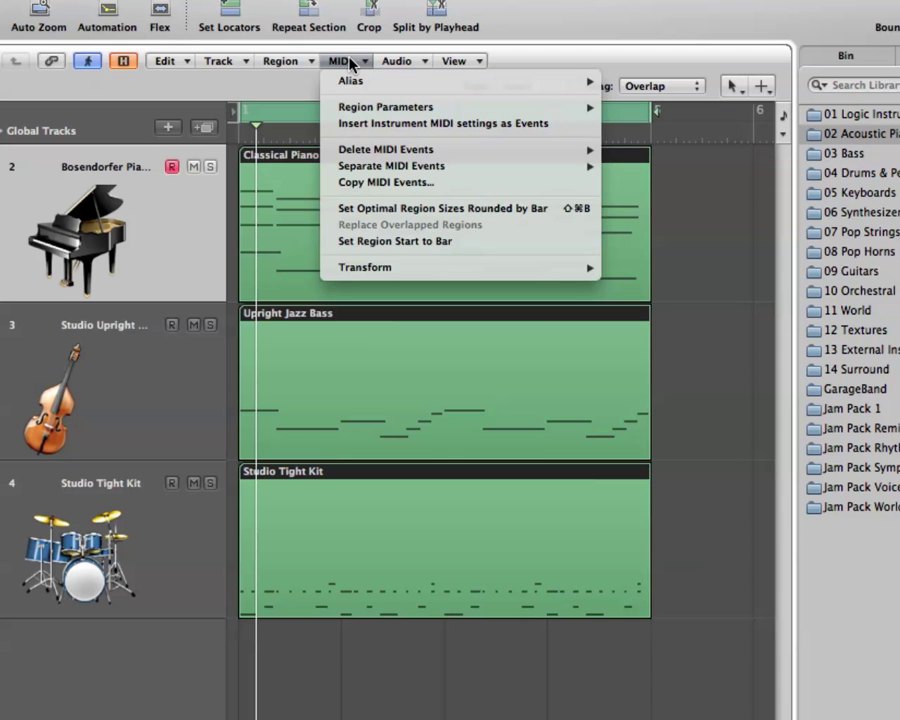
click(350, 62)
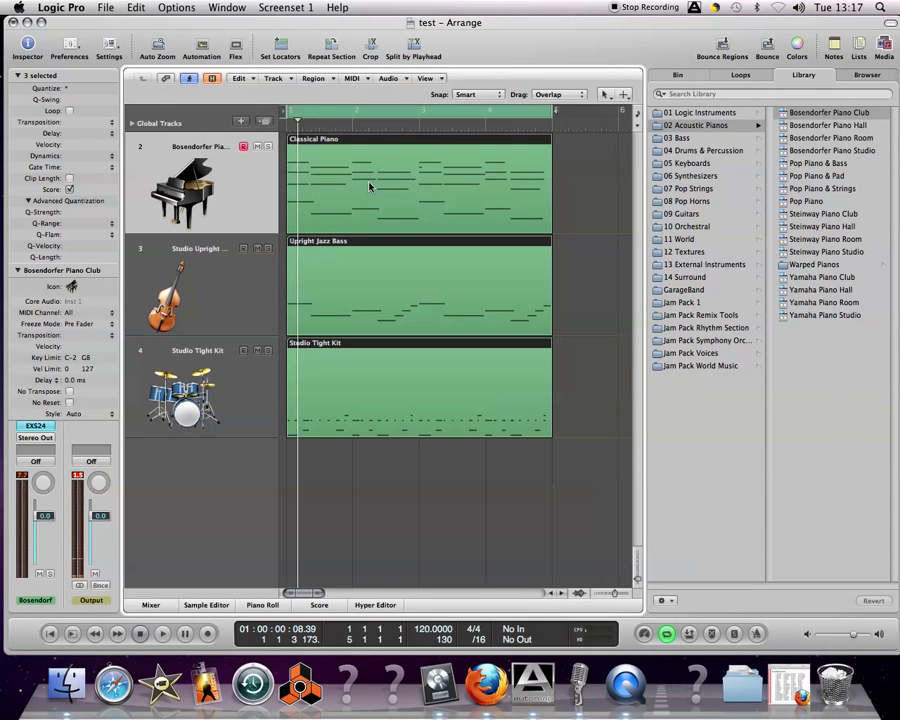
click(580, 177)
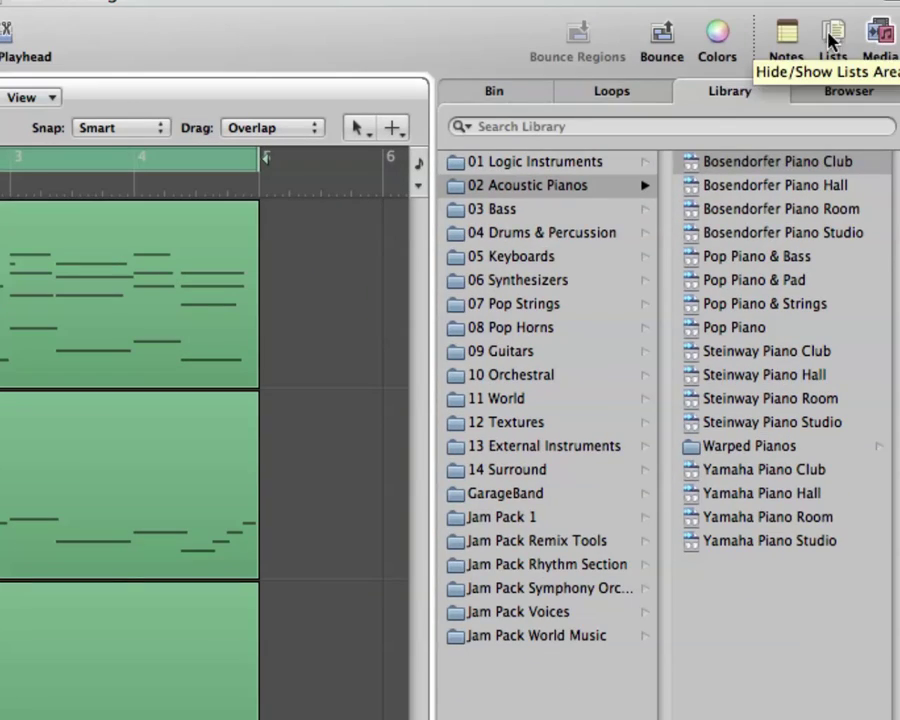
- Open the Event List listing the Classical Piano region's notes
click(834, 40)
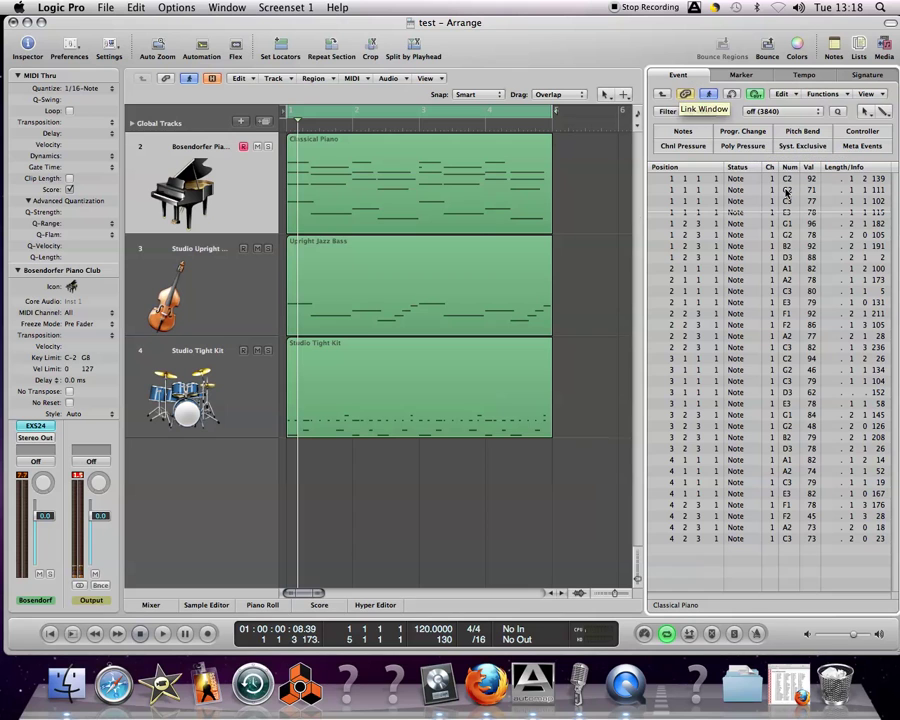
click(336, 157)
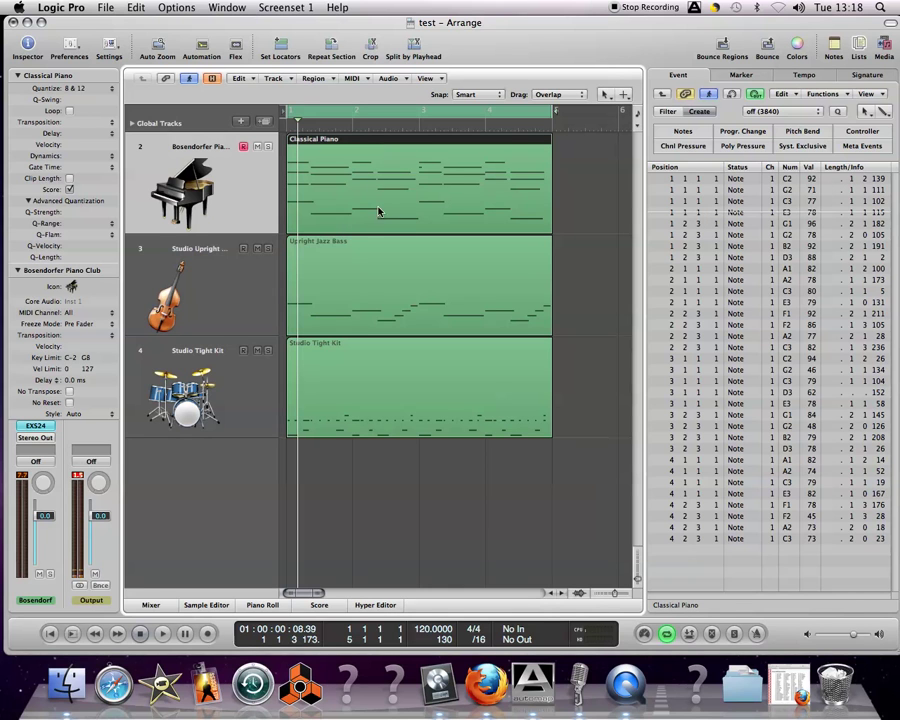
click(205, 242)
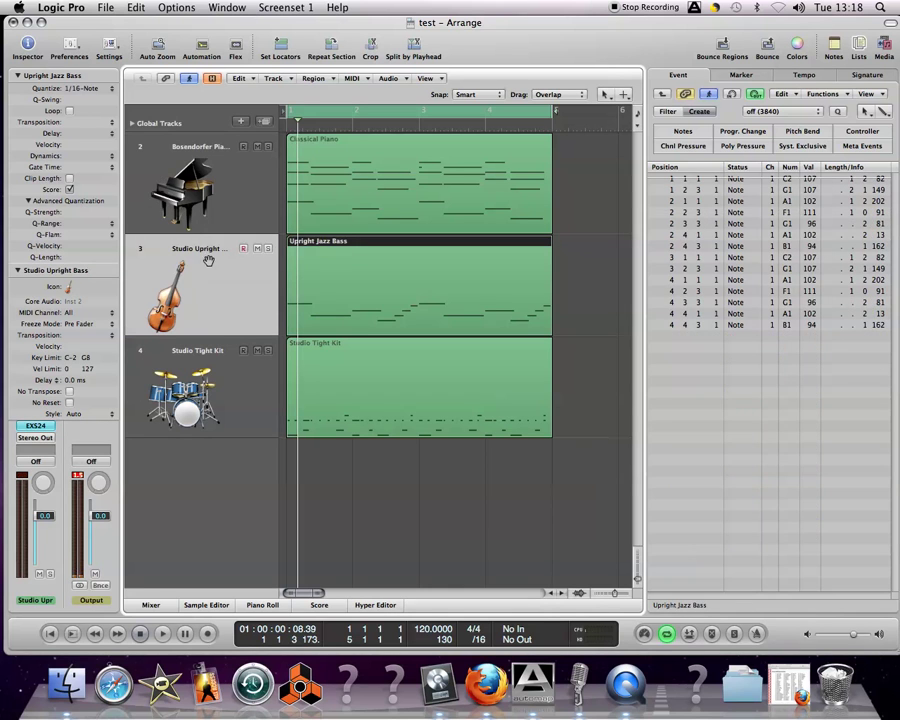
key(Up)
key(Down)
key(Down)
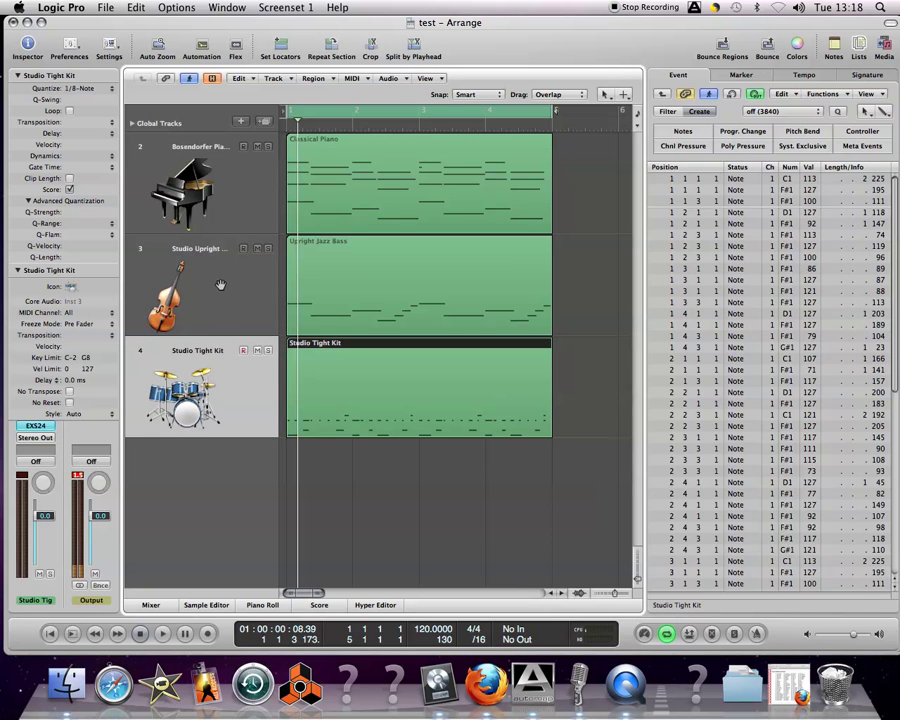
key(Up)
key(Up)
key(Down)
key(Up)
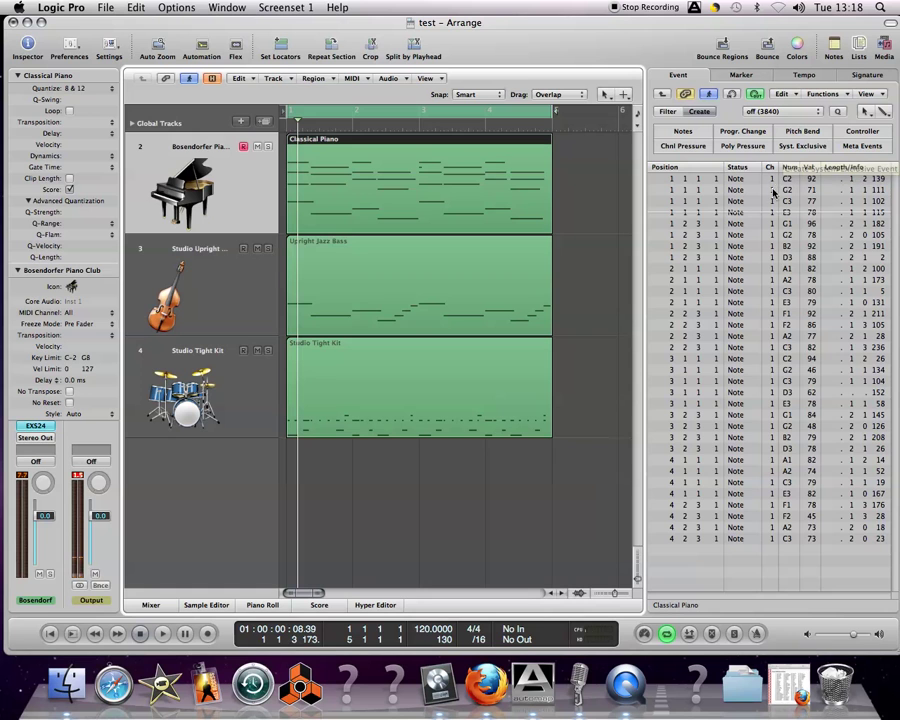
click(217, 292)
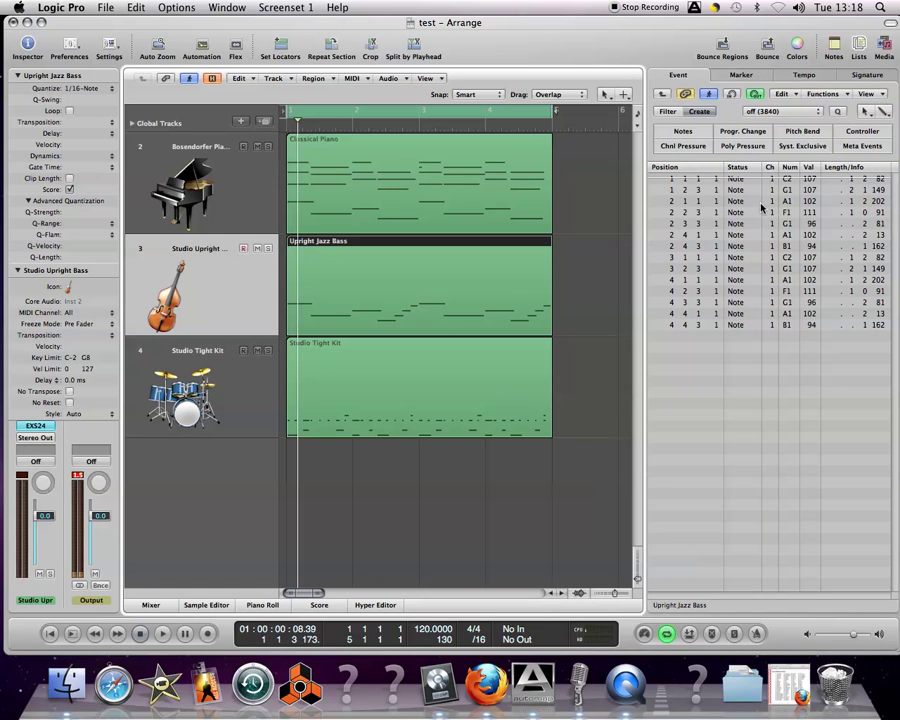
key(Down)
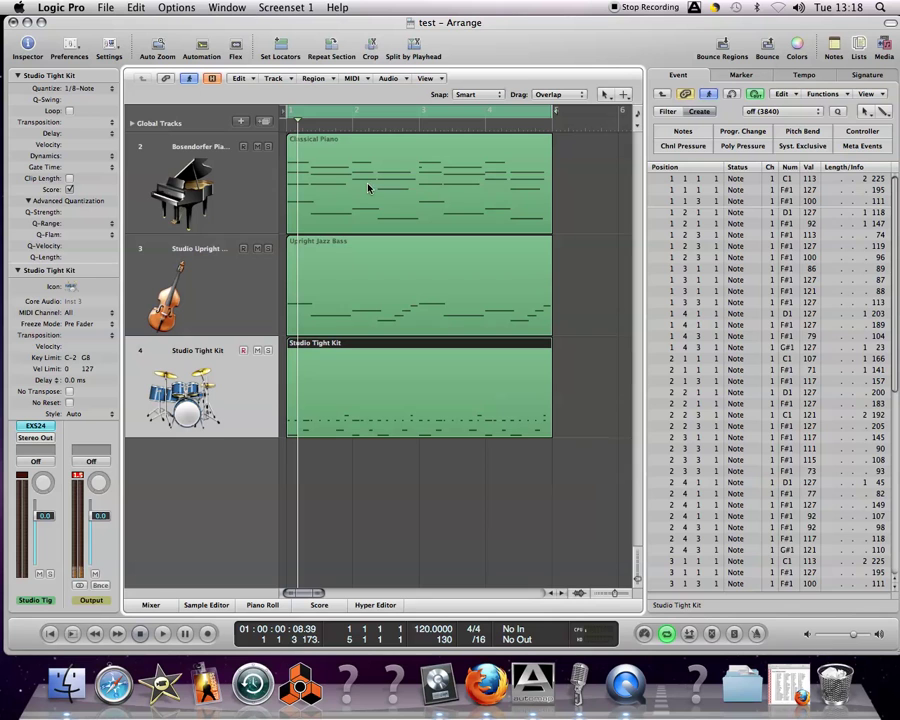
click(204, 205)
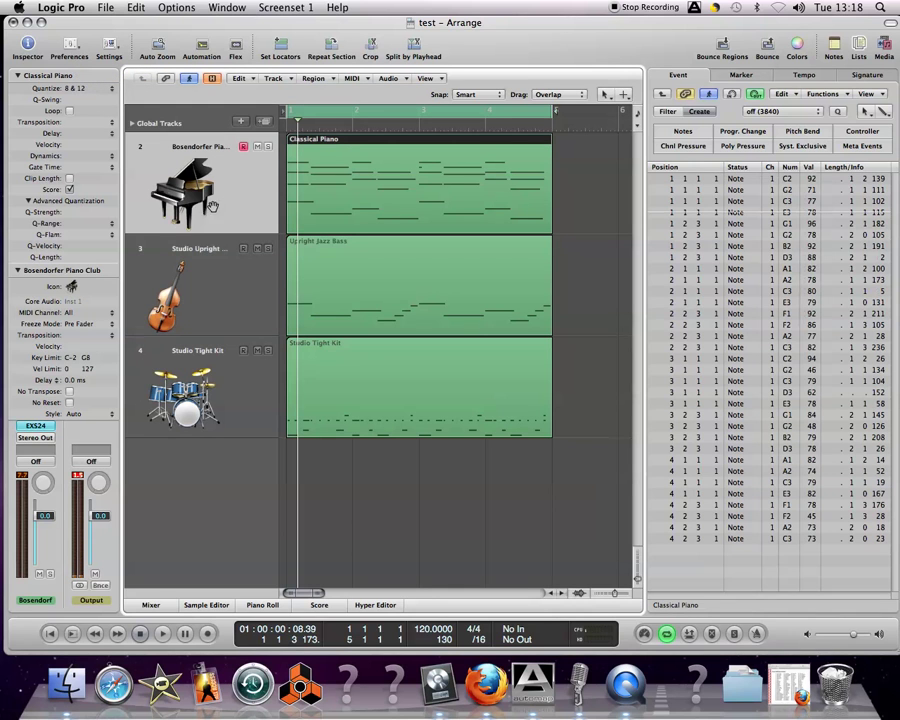
click(200, 290)
click(200, 390)
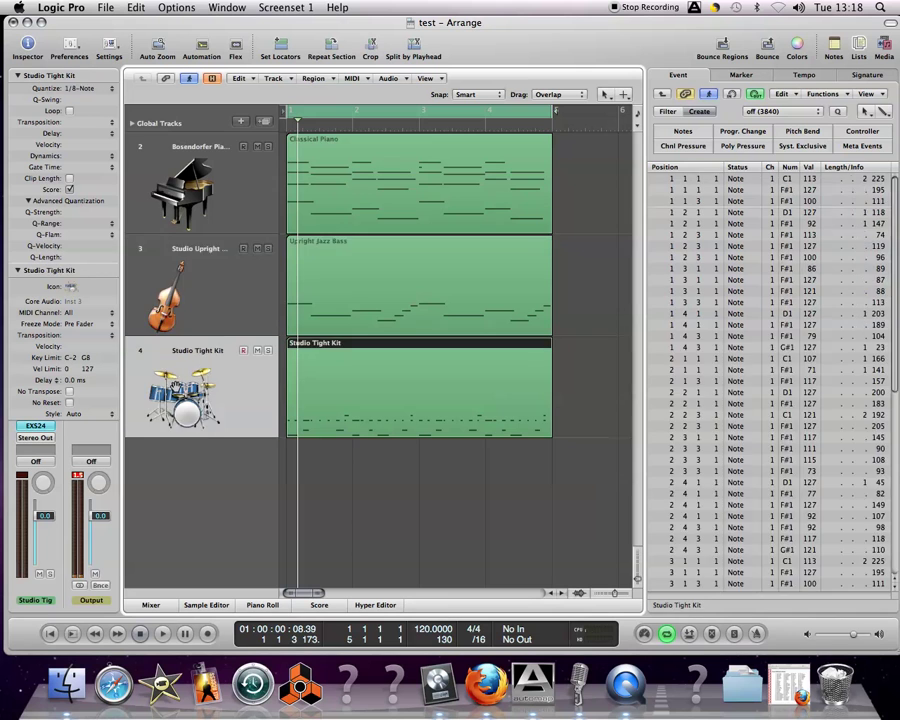
click(175, 275)
click(247, 190)
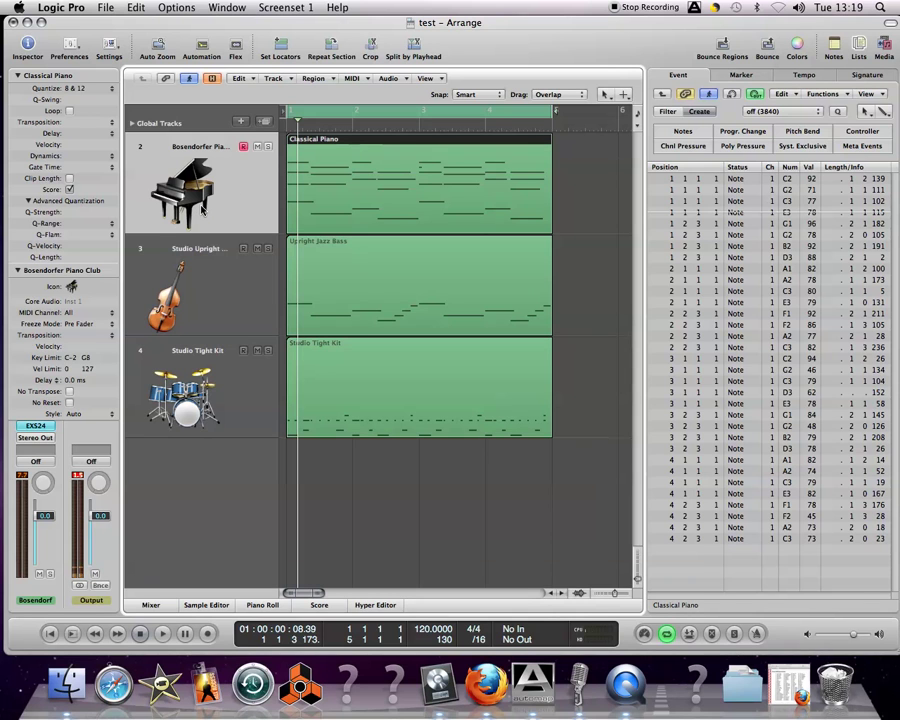
- Set all Upright Jazz Bass notes to MIDI channel 2
click(206, 297)
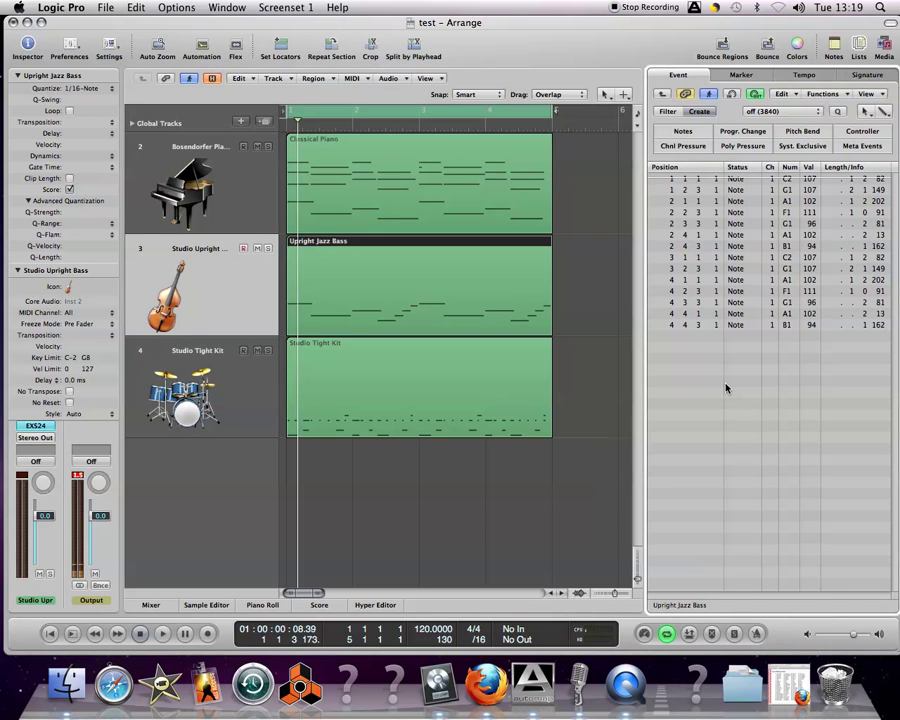
key(super+c)
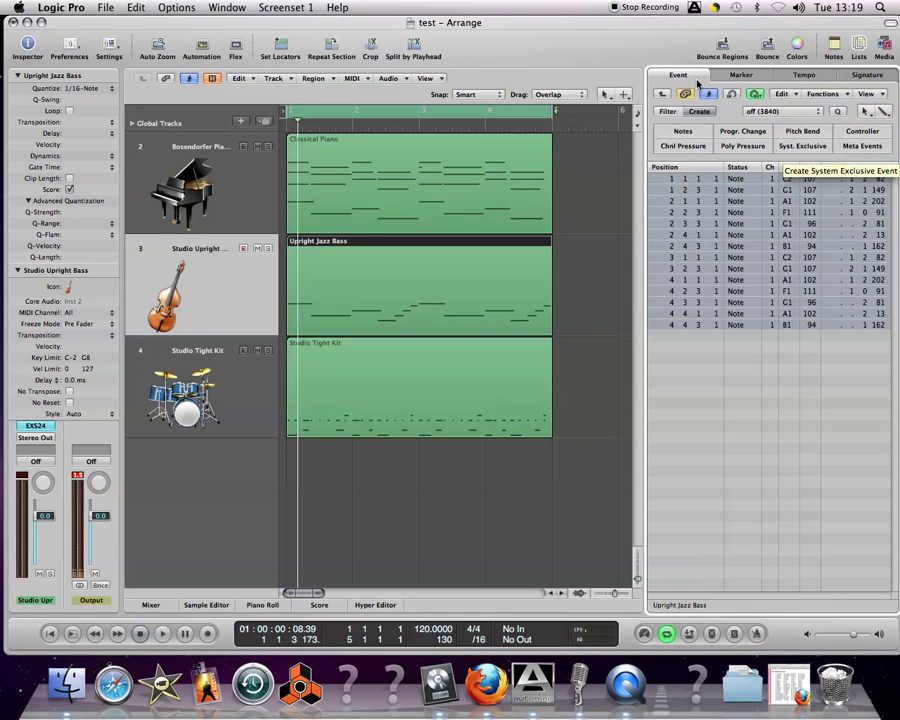
drag(772, 181, 772, 172)
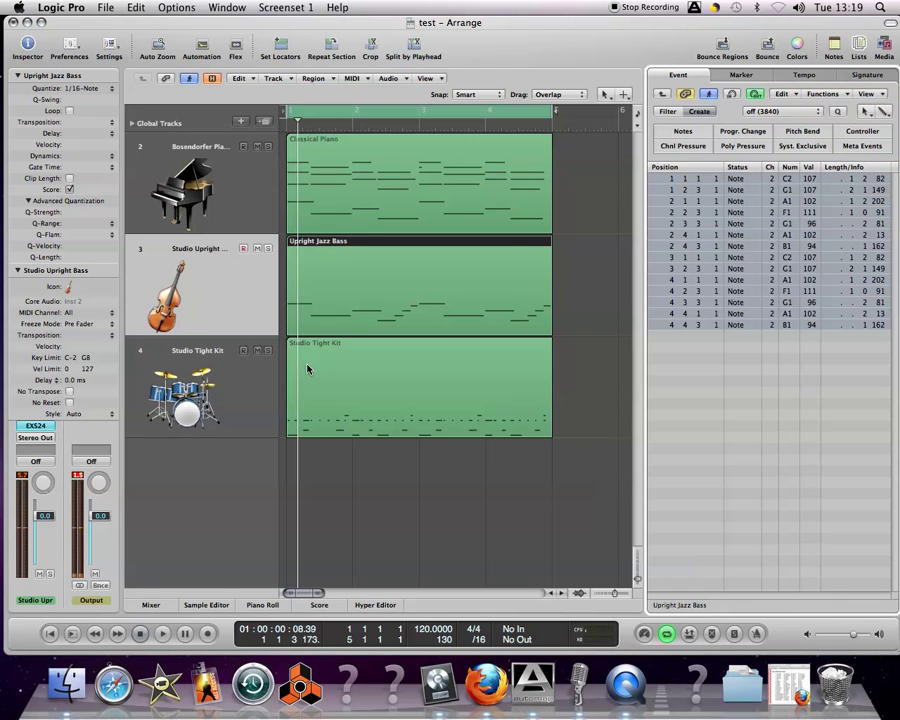
- Set all Studio Tight Kit notes to MIDI channel 10, then reselect piano and rewind
click(190, 390)
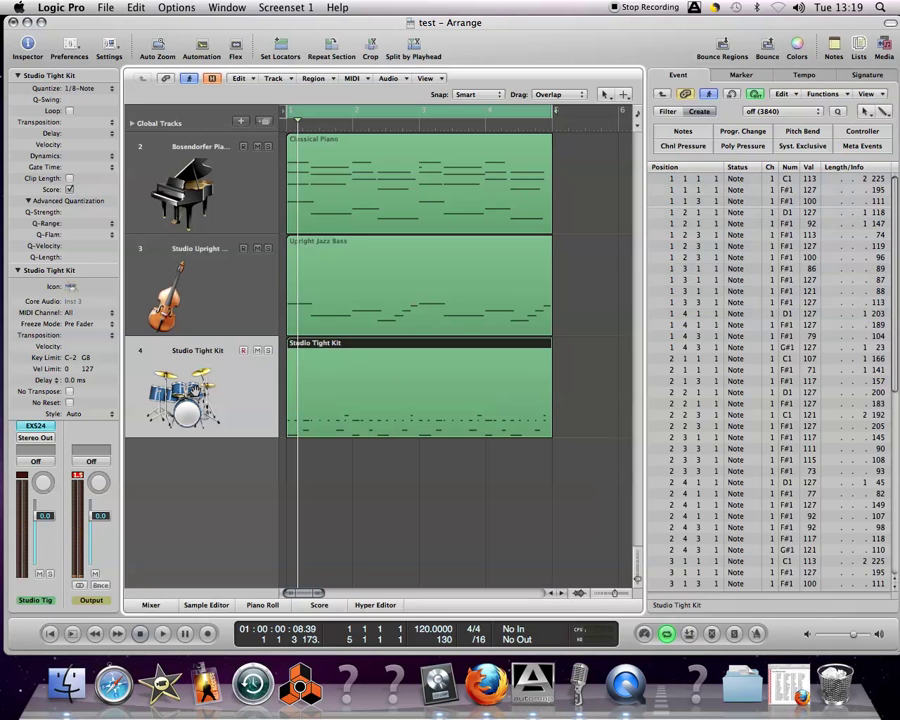
click(740, 268)
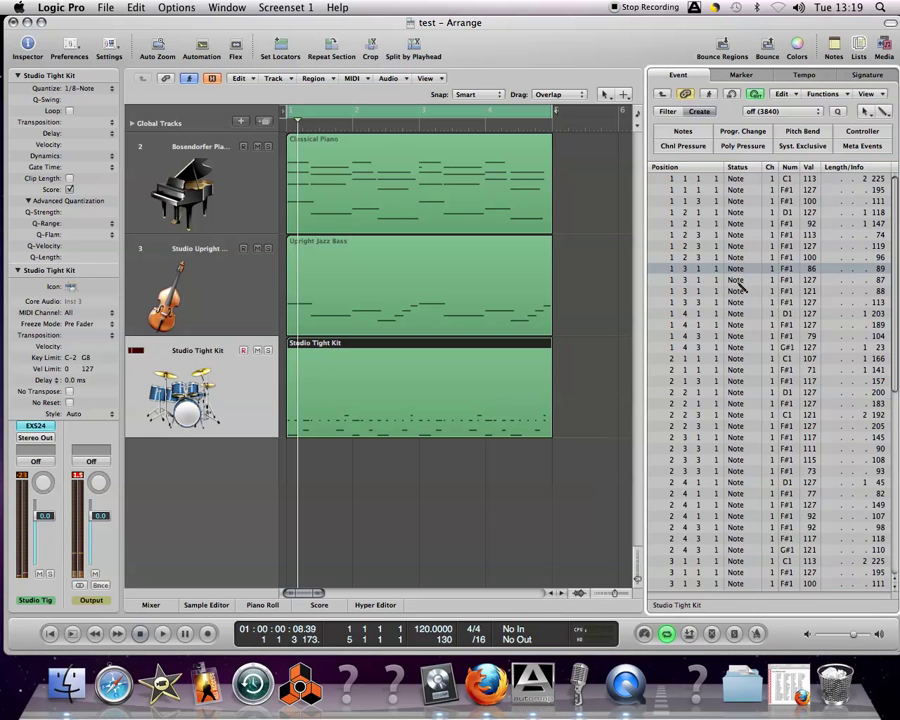
key(super+a)
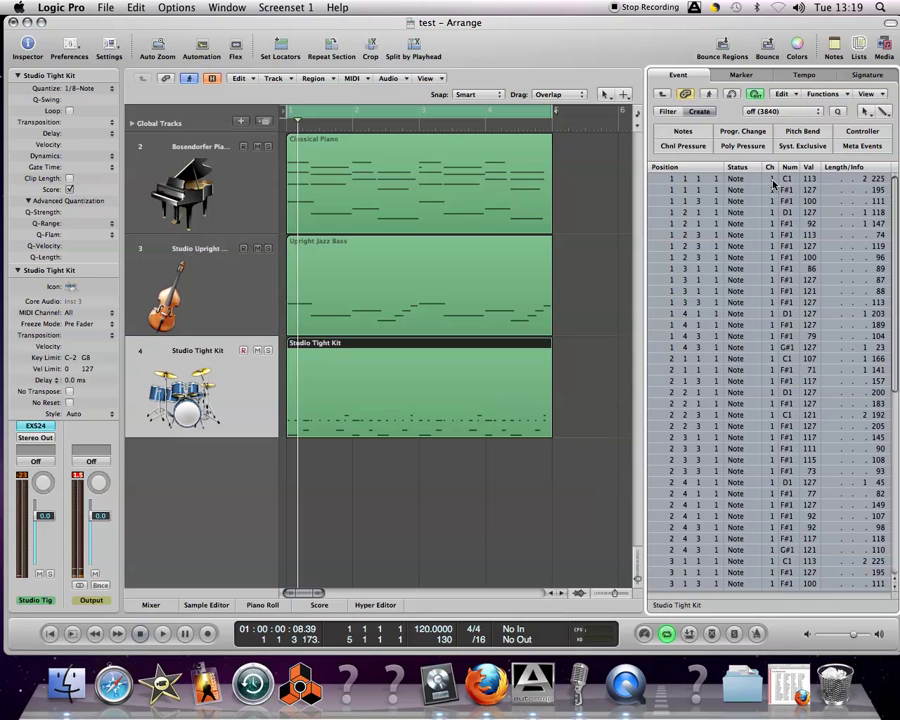
drag(770, 200, 770, 172)
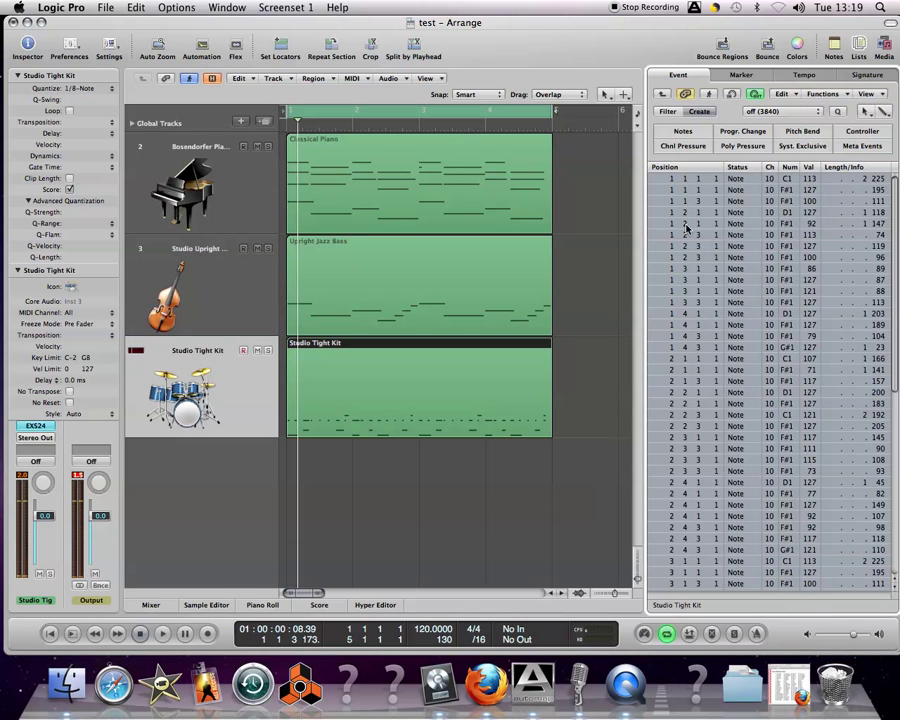
click(735, 180)
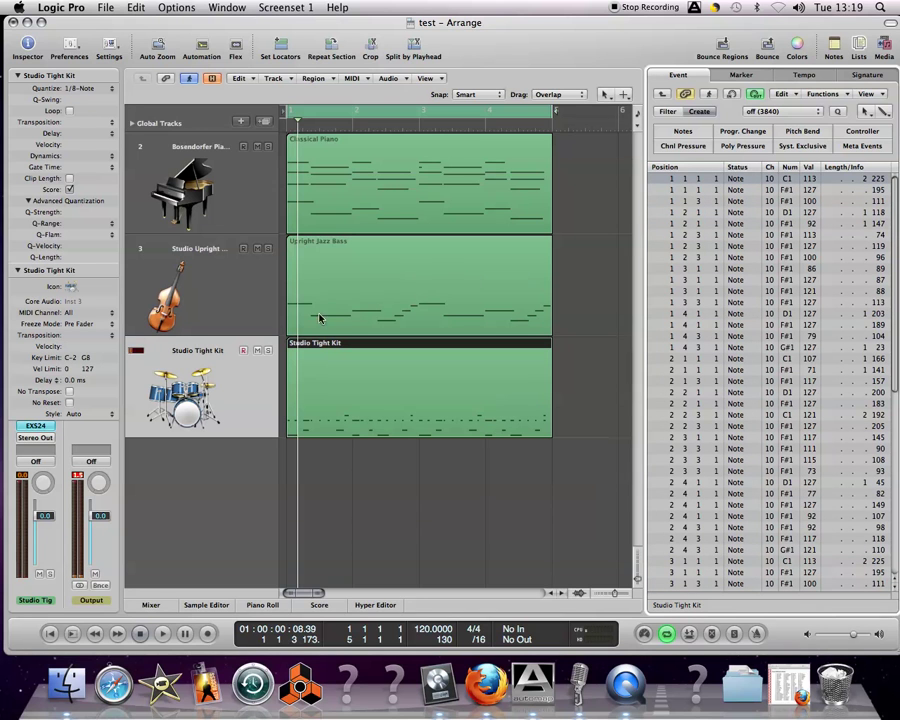
click(181, 212)
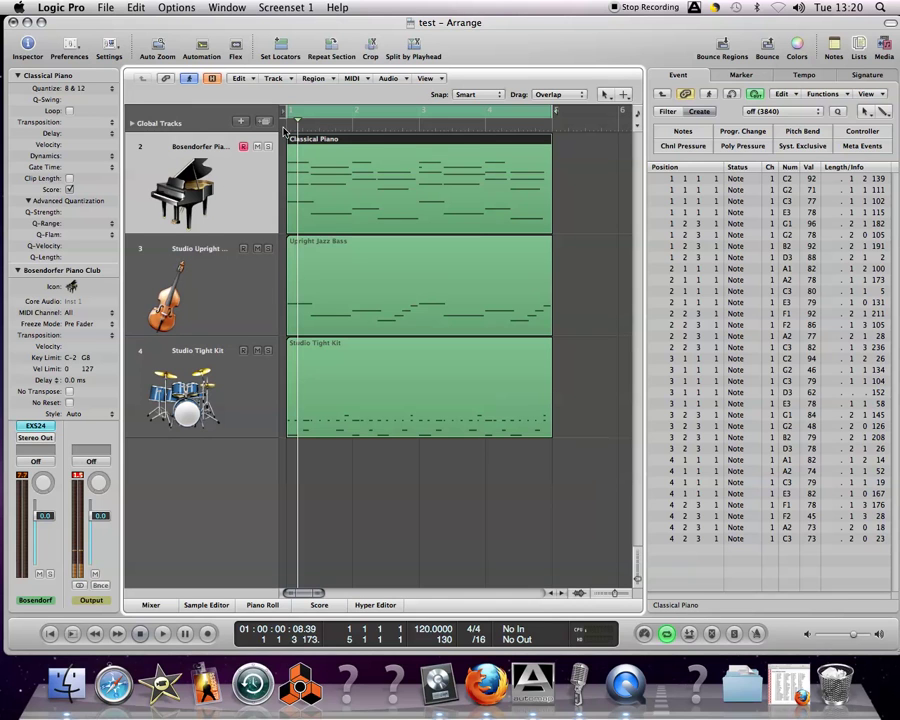
key(Return)
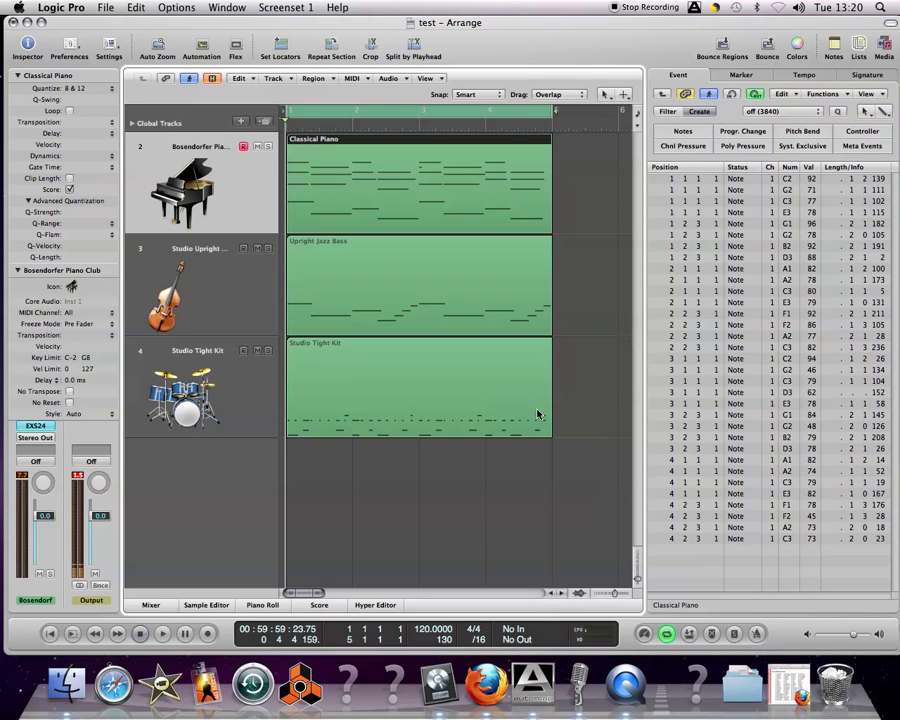
- Bring up Firefox's General MIDI patch numbers page, 0 Acoustic Grand to 127 Gunshot
click(483, 672)
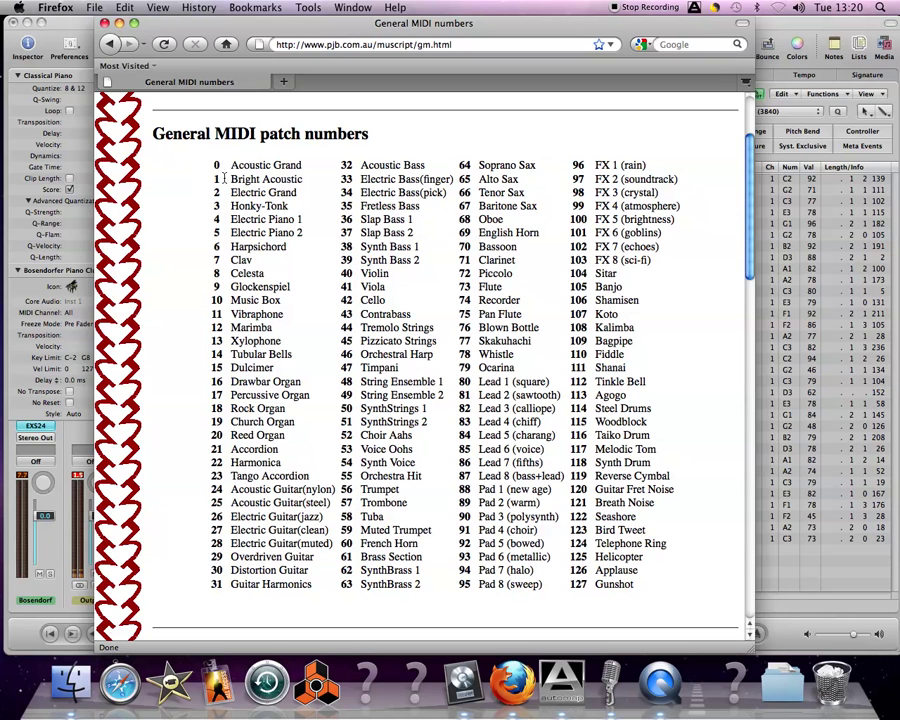
- Insert a bar 1 program change in the Classical Piano region with number 0, value 0 Grand Piano
click(802, 177)
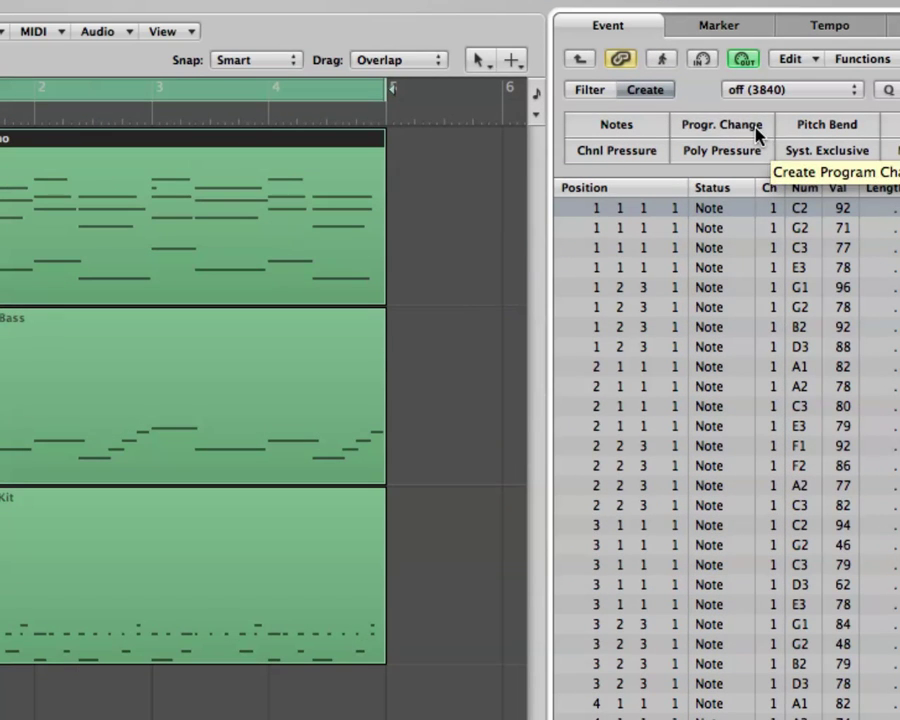
click(757, 130)
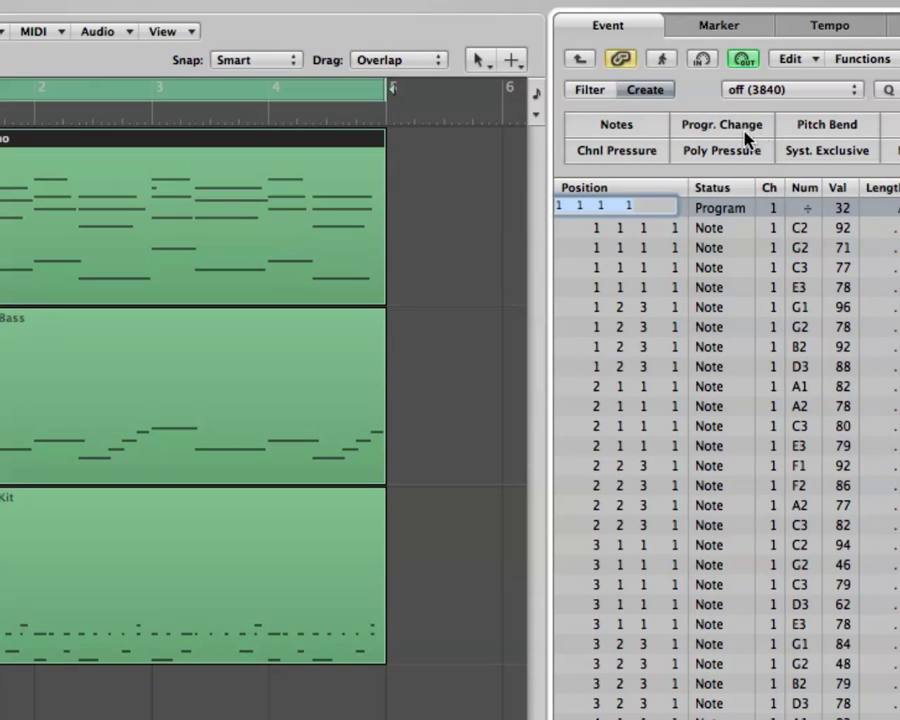
click(806, 215)
click(826, 230)
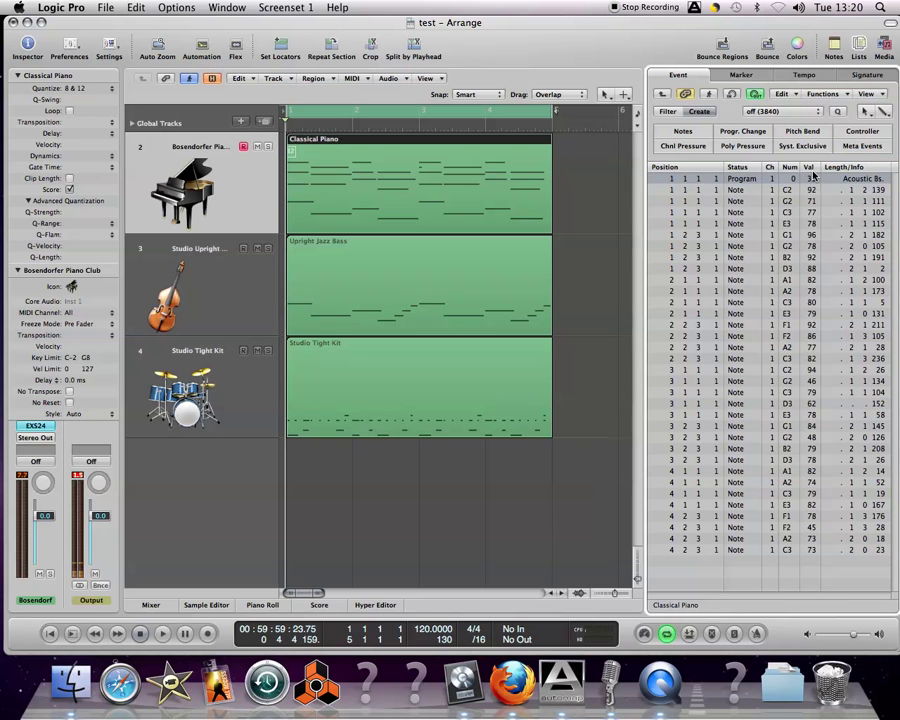
click(812, 177)
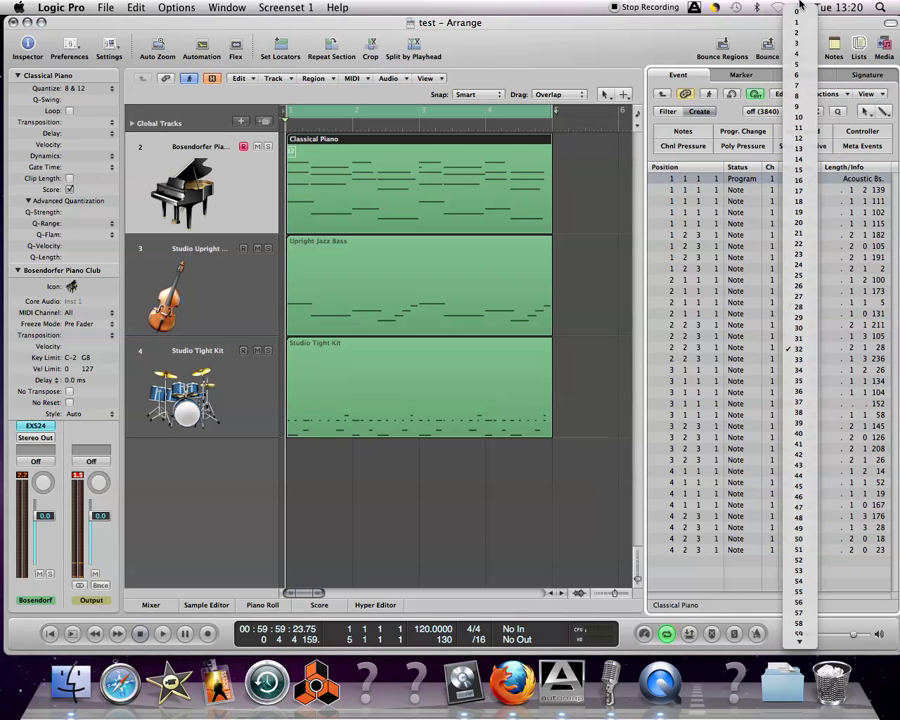
click(800, 8)
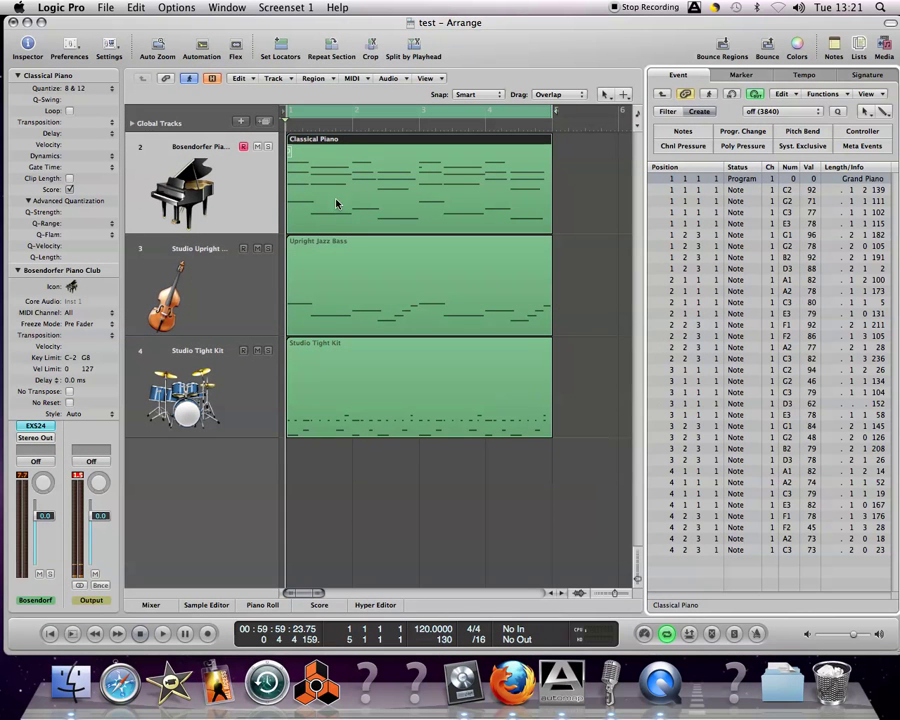
click(235, 297)
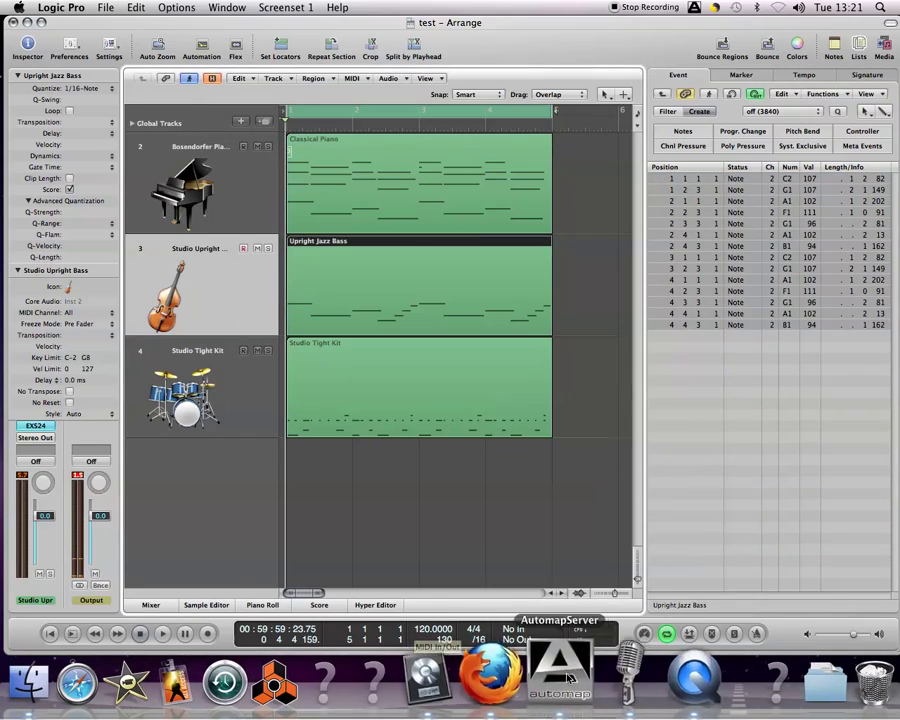
click(505, 678)
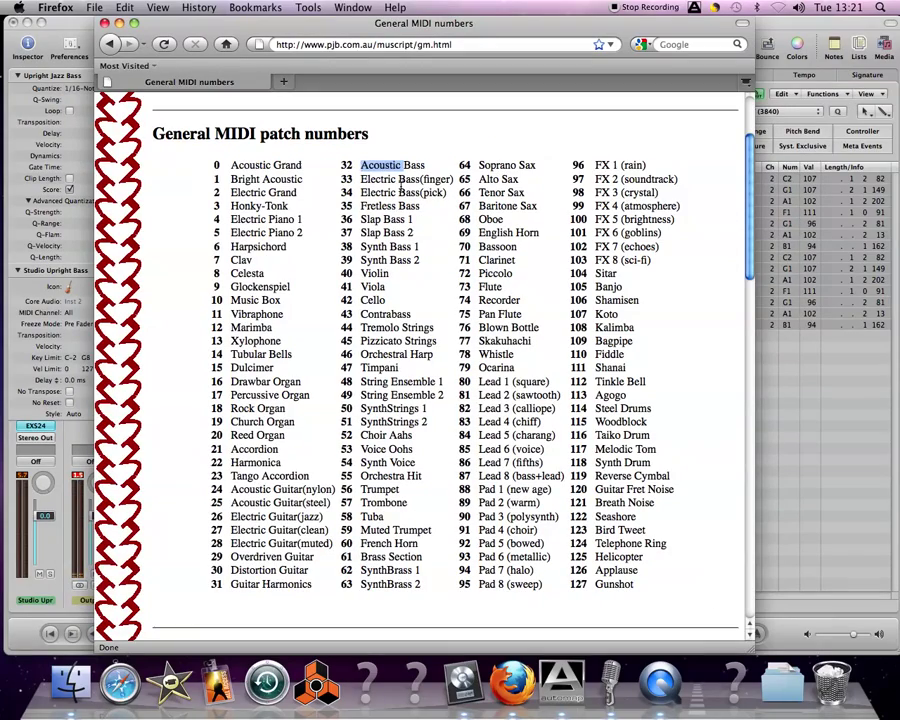
click(351, 170)
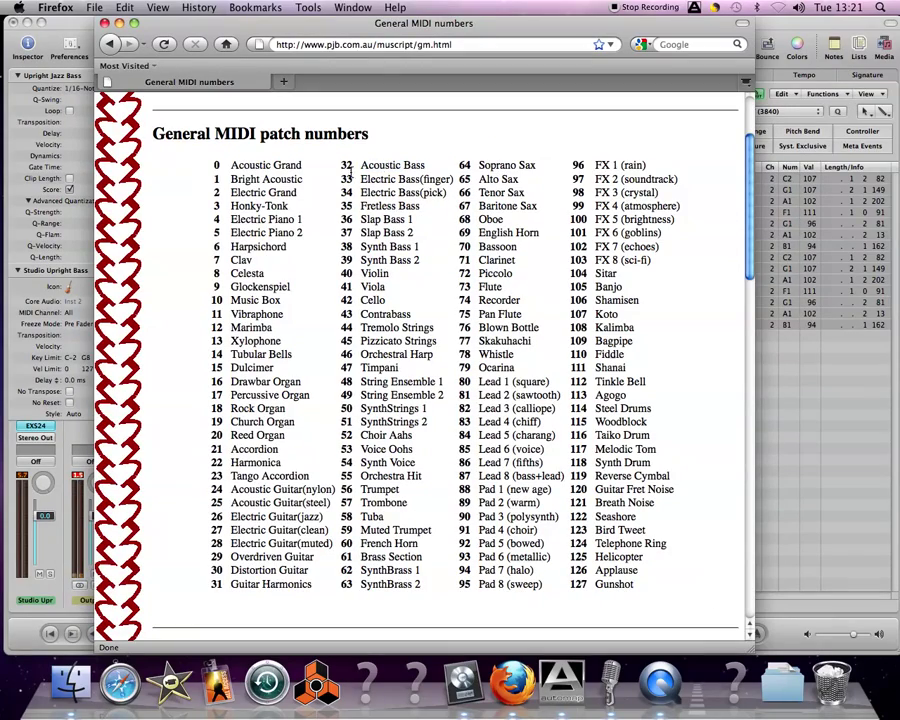
click(783, 366)
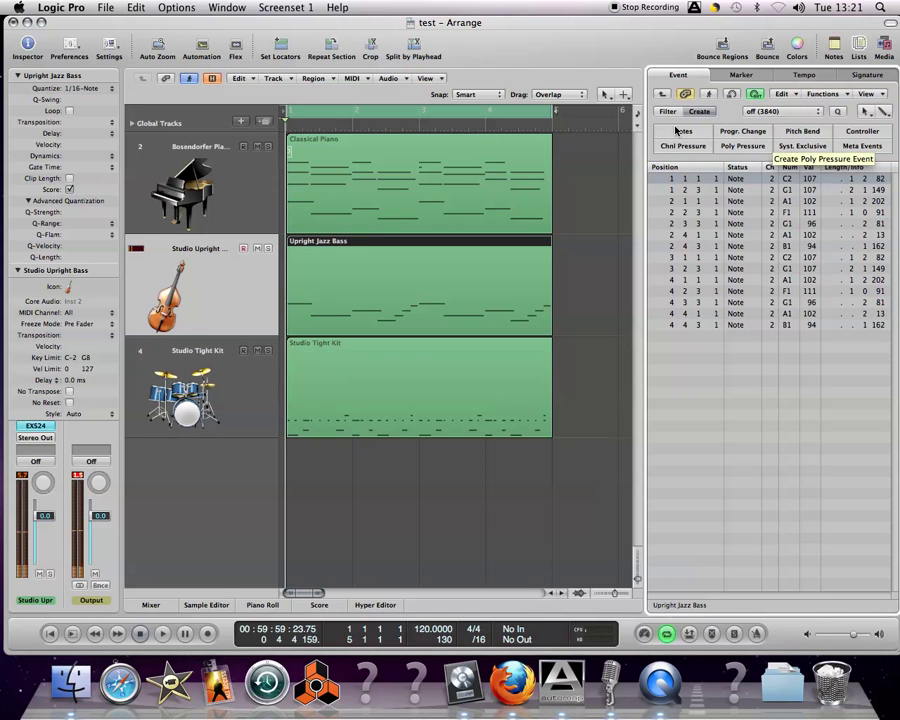
- Add a bar 1 program change to the Upright Jazz Bass region set to 32, Acoustic Bass
click(744, 133)
key(Return)
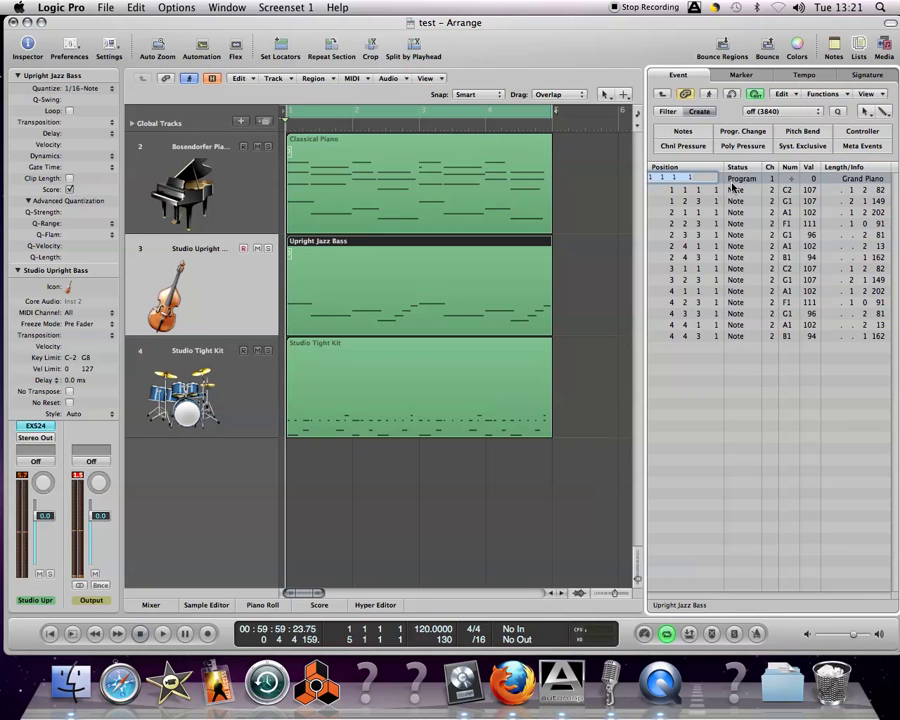
click(790, 182)
click(793, 181)
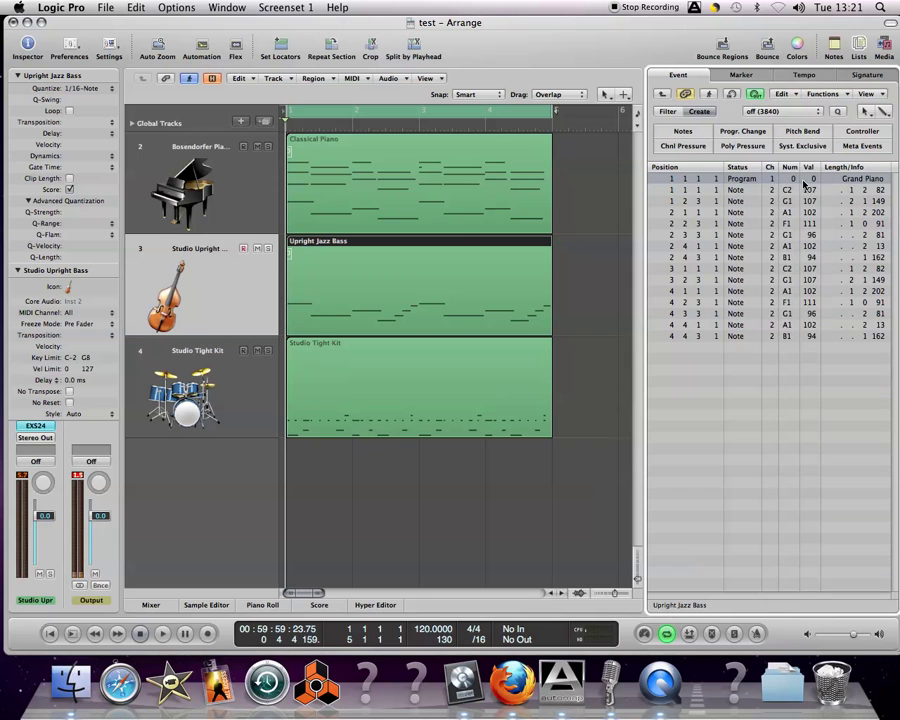
click(812, 178)
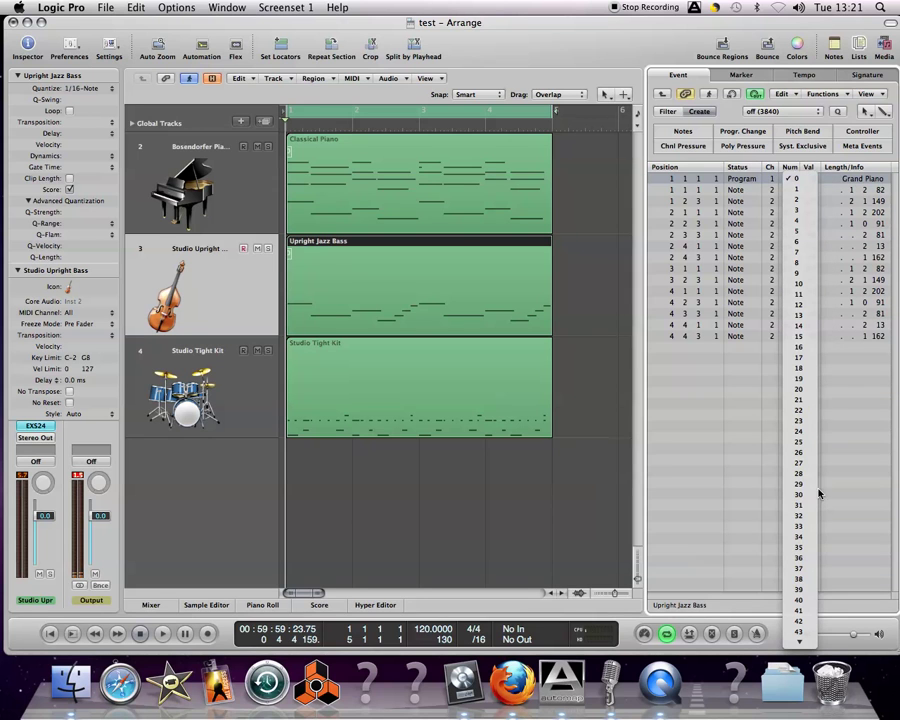
click(804, 517)
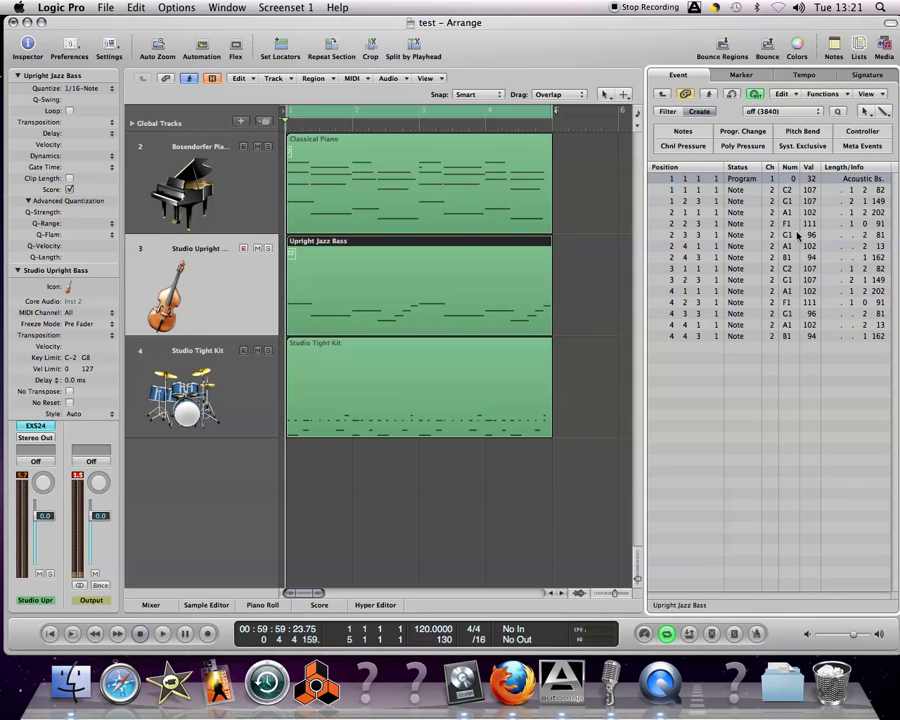
click(812, 180)
click(636, 208)
click(600, 204)
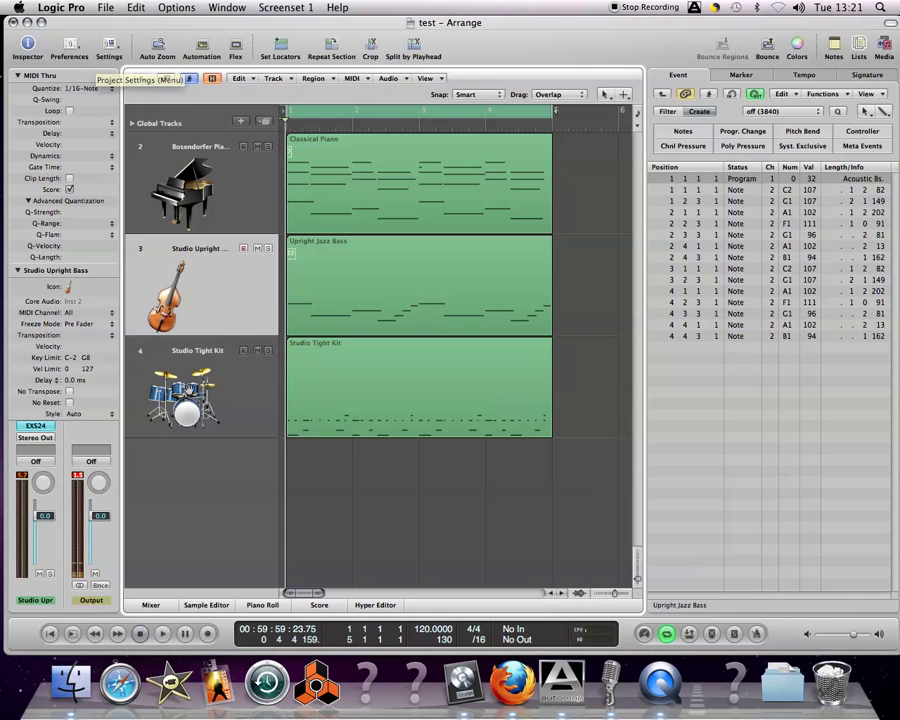
- Save the project as 'test' in Macintosh HD > scratch, replacing the existing copy
click(184, 372)
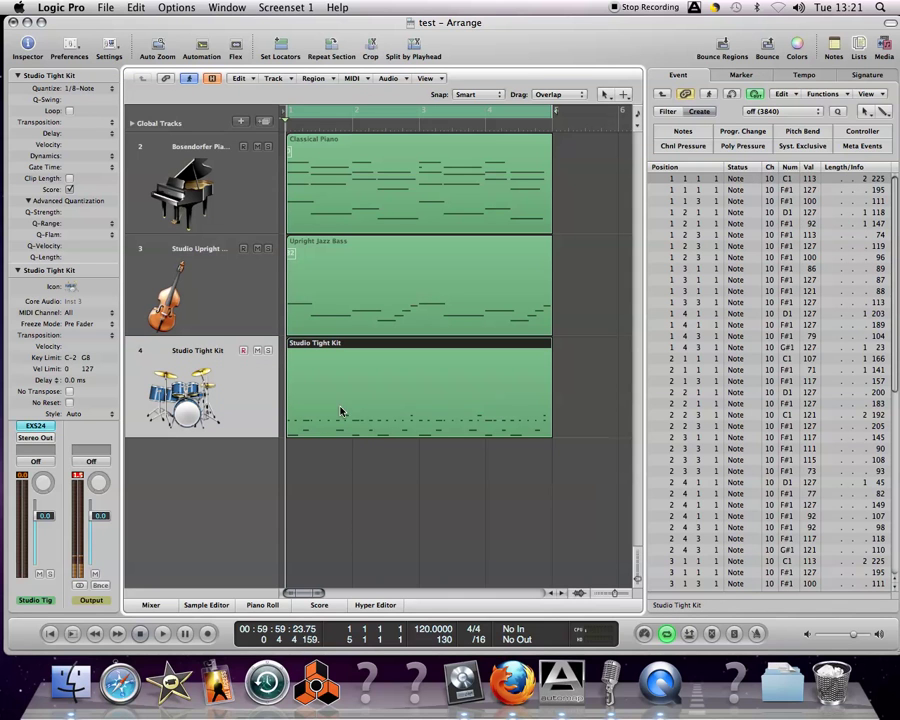
click(203, 197)
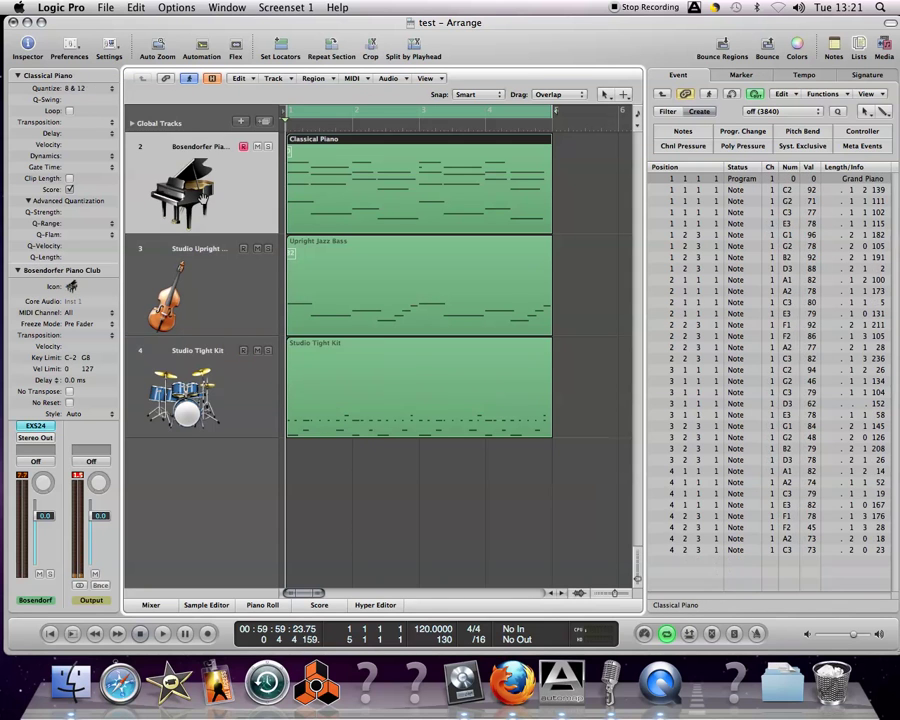
click(106, 8)
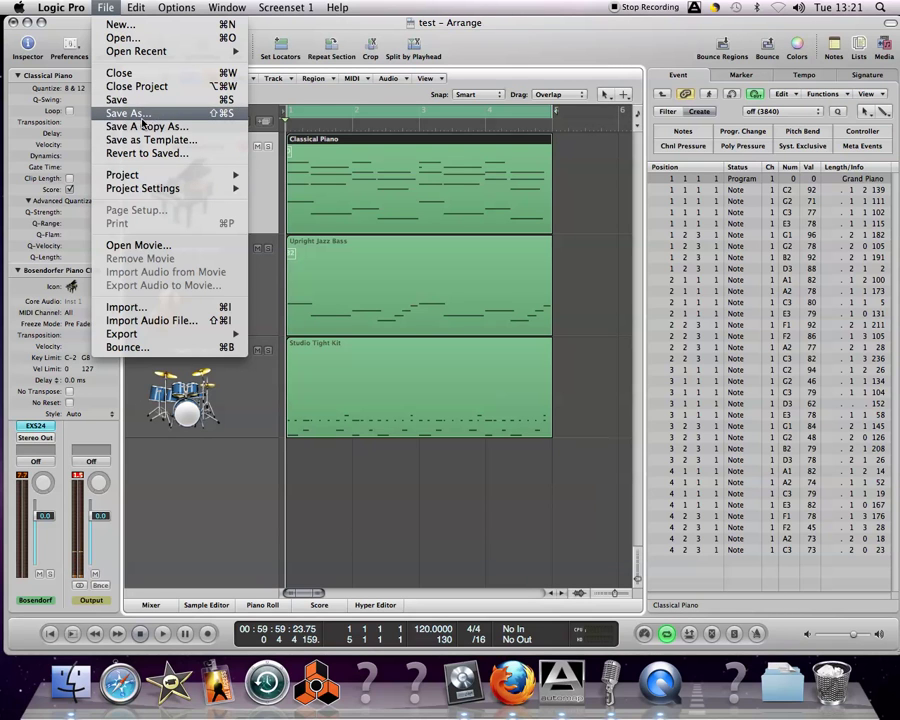
click(142, 116)
click(279, 148)
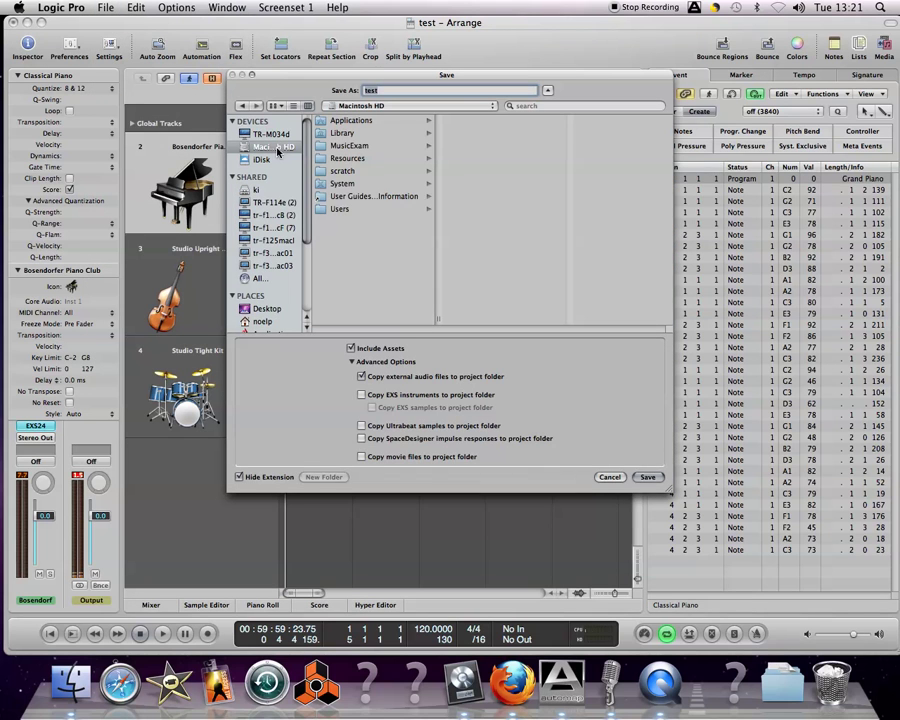
click(342, 171)
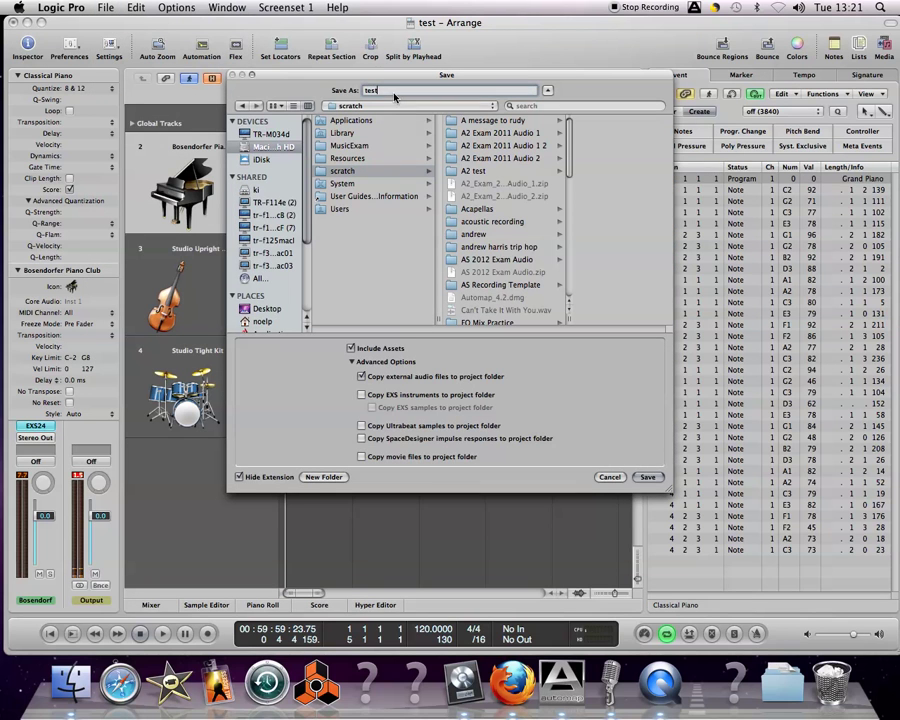
click(648, 477)
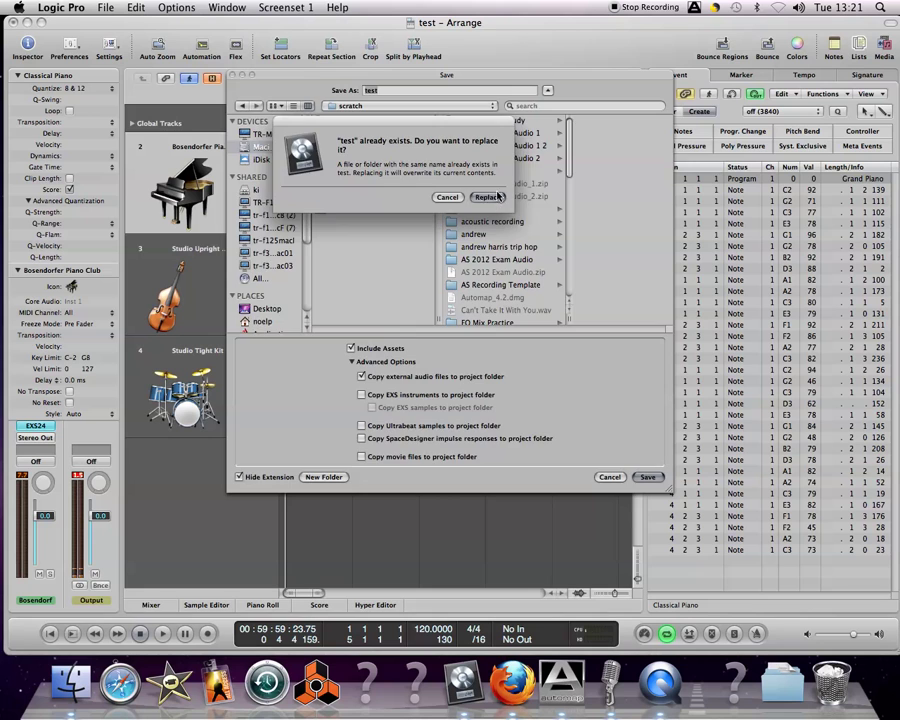
click(486, 197)
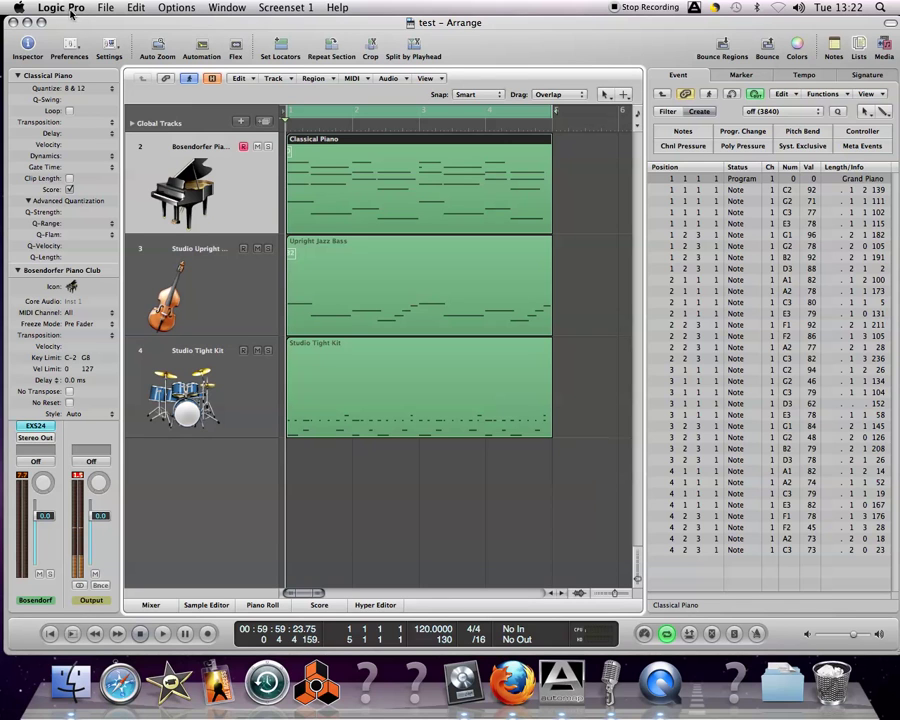
- Marquee-select all three regions in the arrange area
click(101, 8)
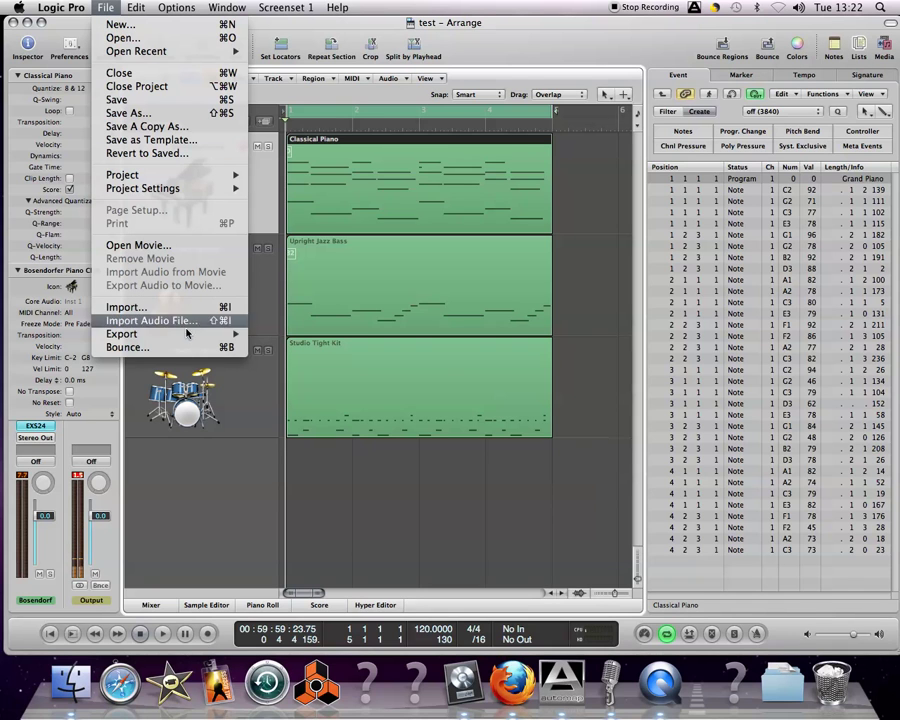
mouse_move(172, 337)
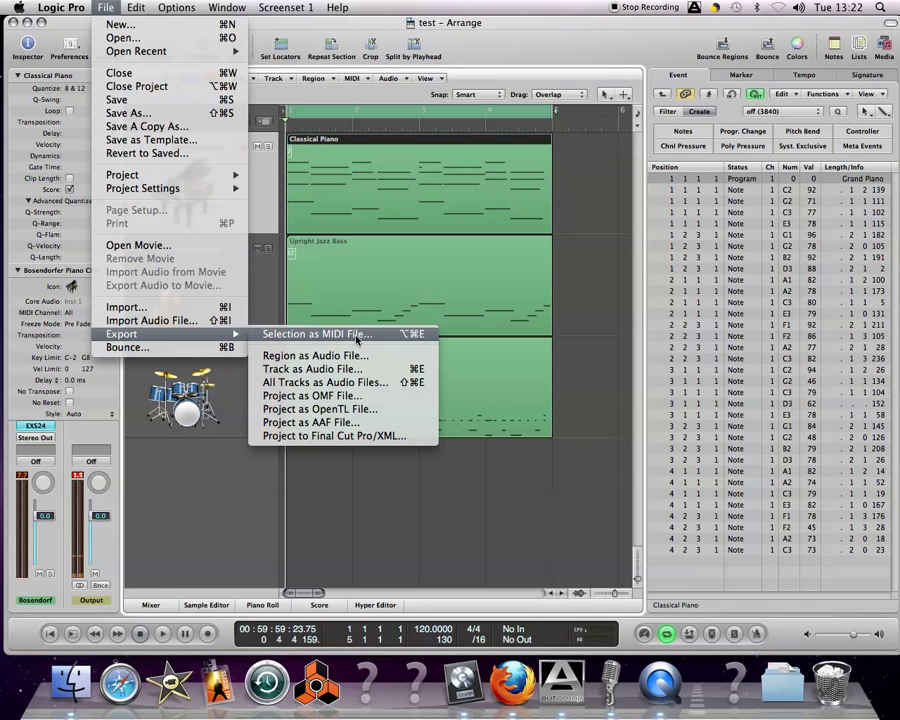
click(361, 197)
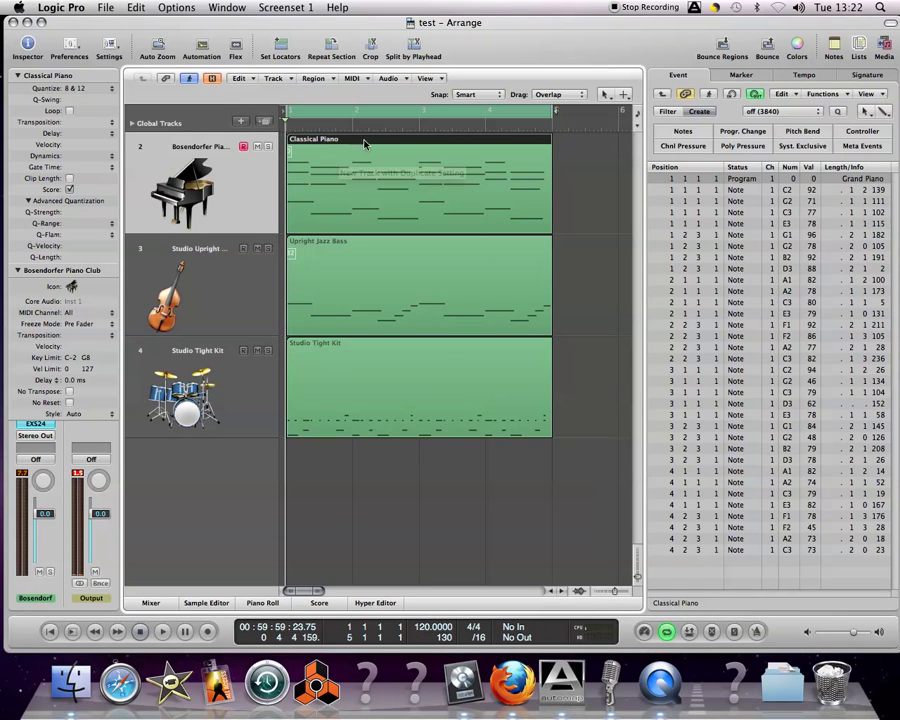
drag(588, 175, 352, 426)
- Export the selection as a MIDI file named song1 on the Desktop
click(106, 8)
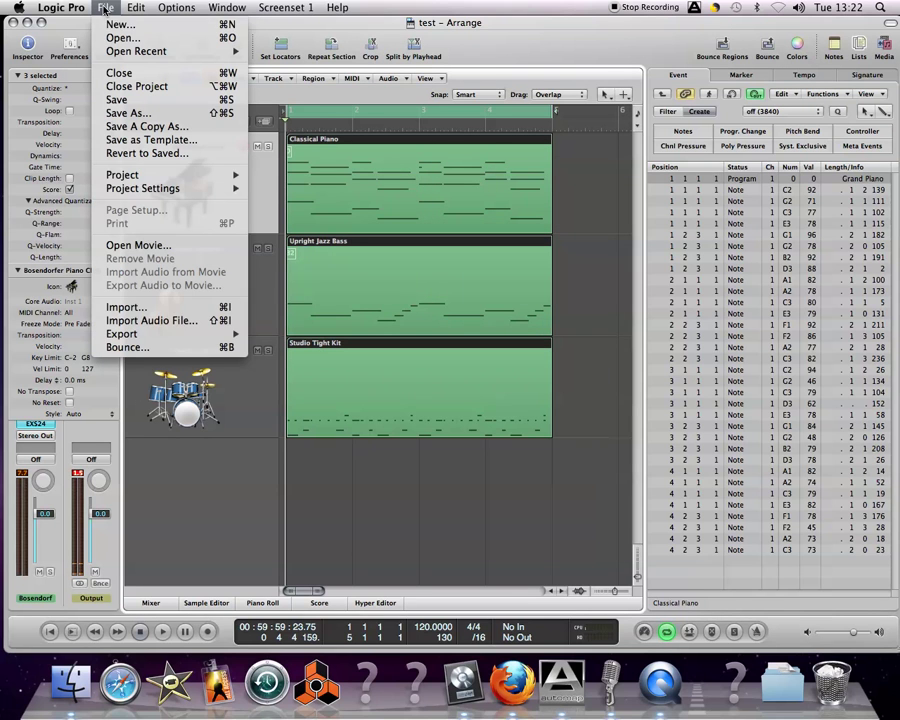
mouse_move(170, 334)
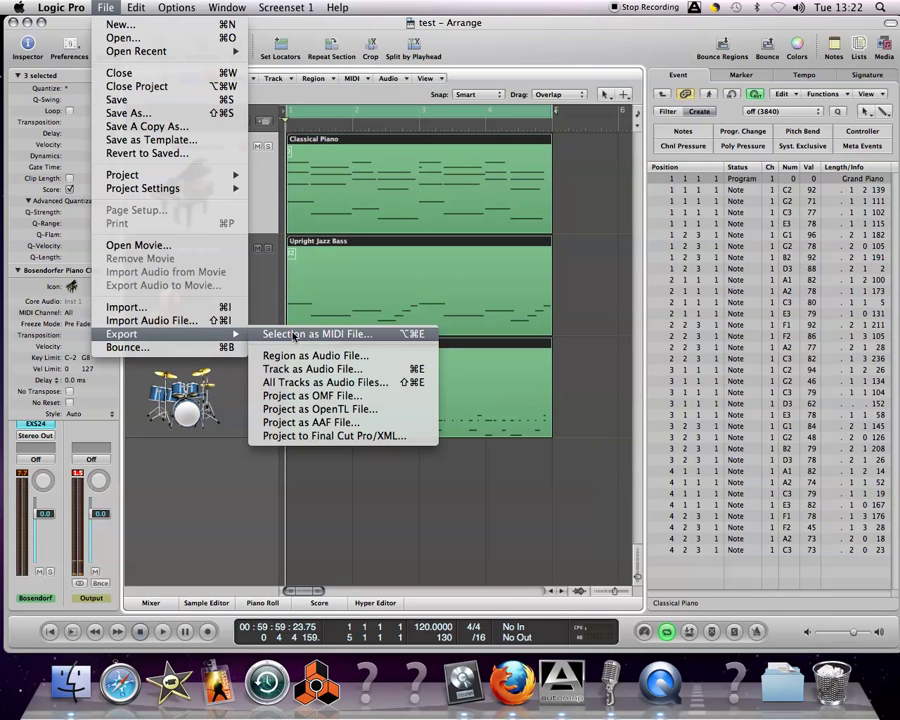
click(293, 334)
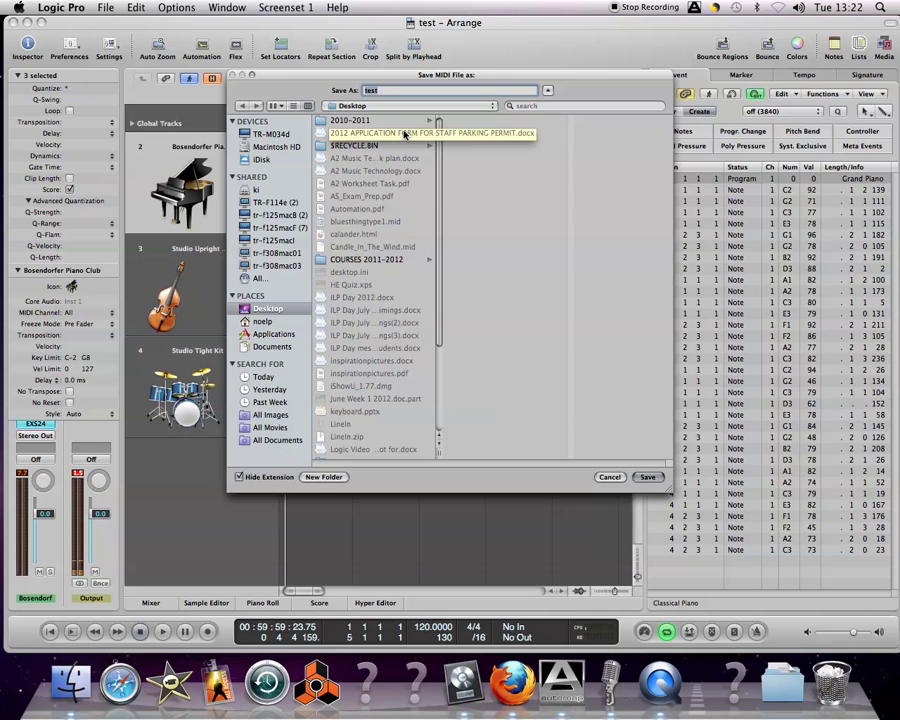
text(song2)
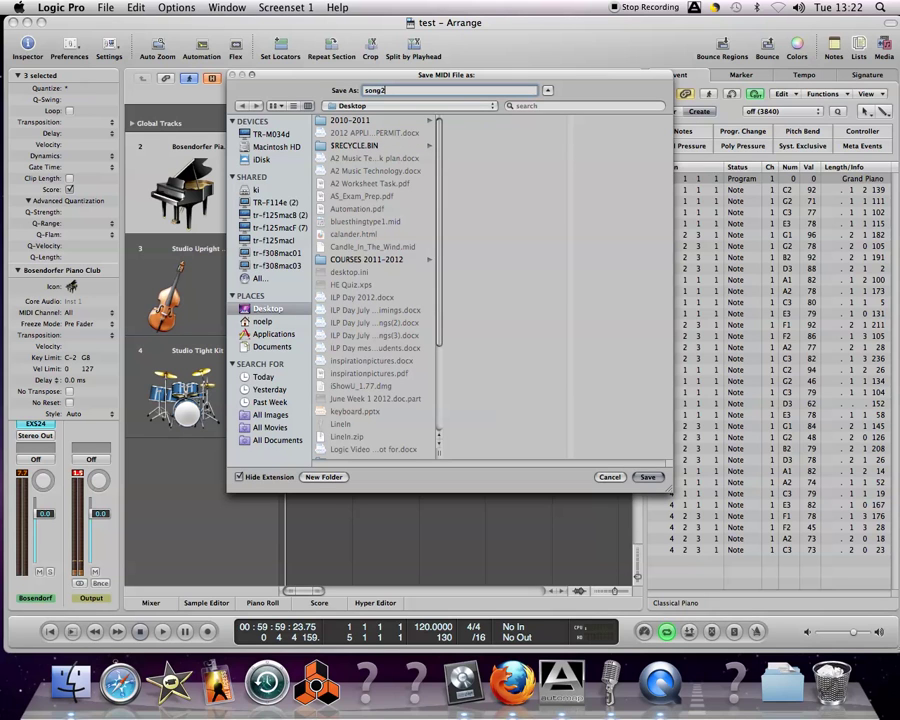
key(BackSpace)
text(1)
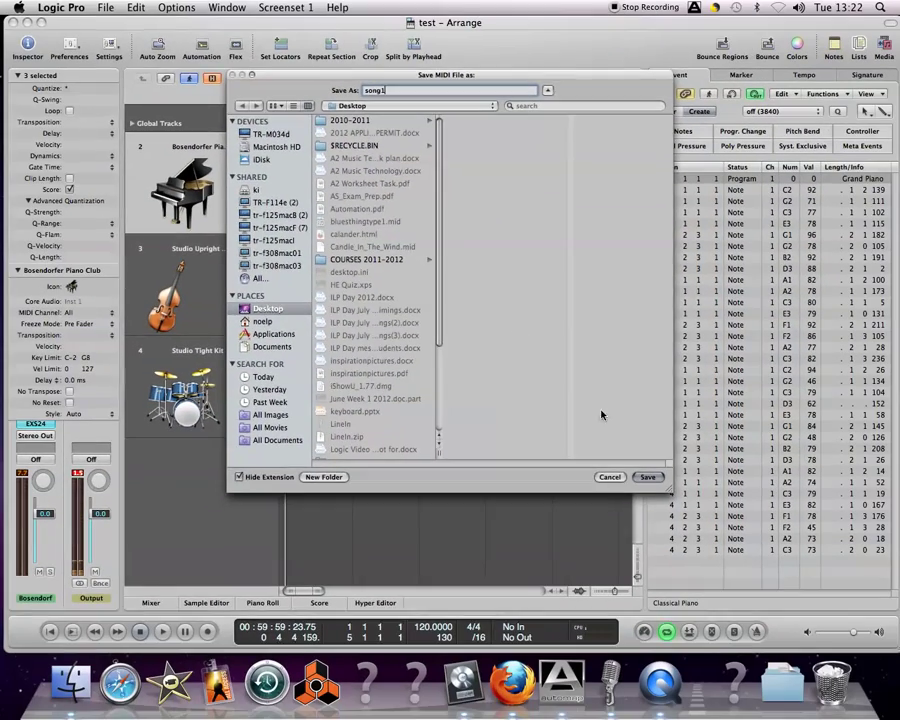
- Save song1.mid to the Desktop and minimise the Logic, MIDI numbers, tutorials and LineIn windows
click(651, 496)
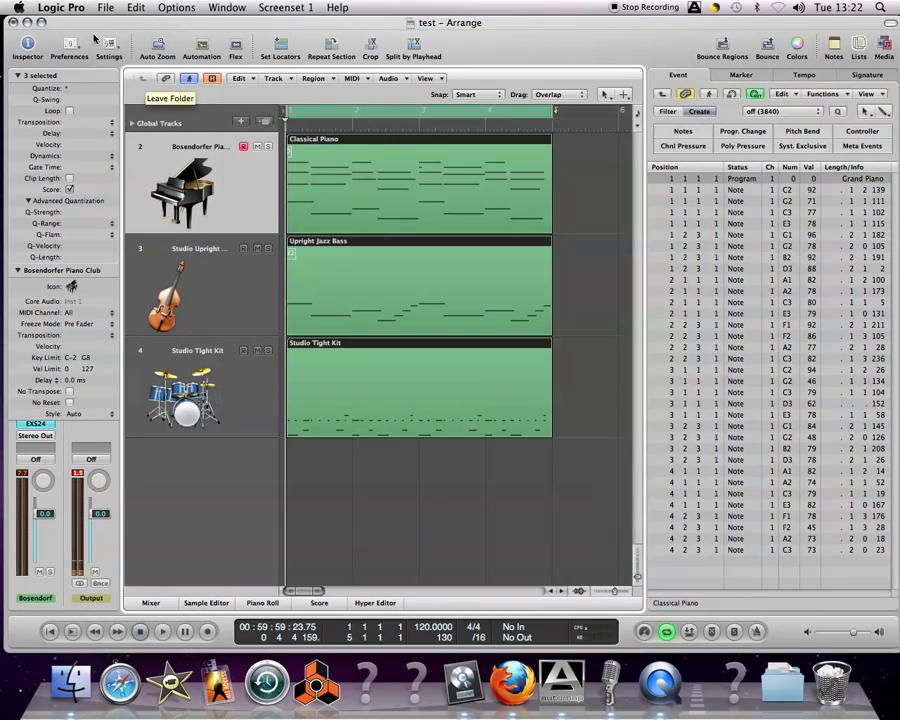
click(29, 21)
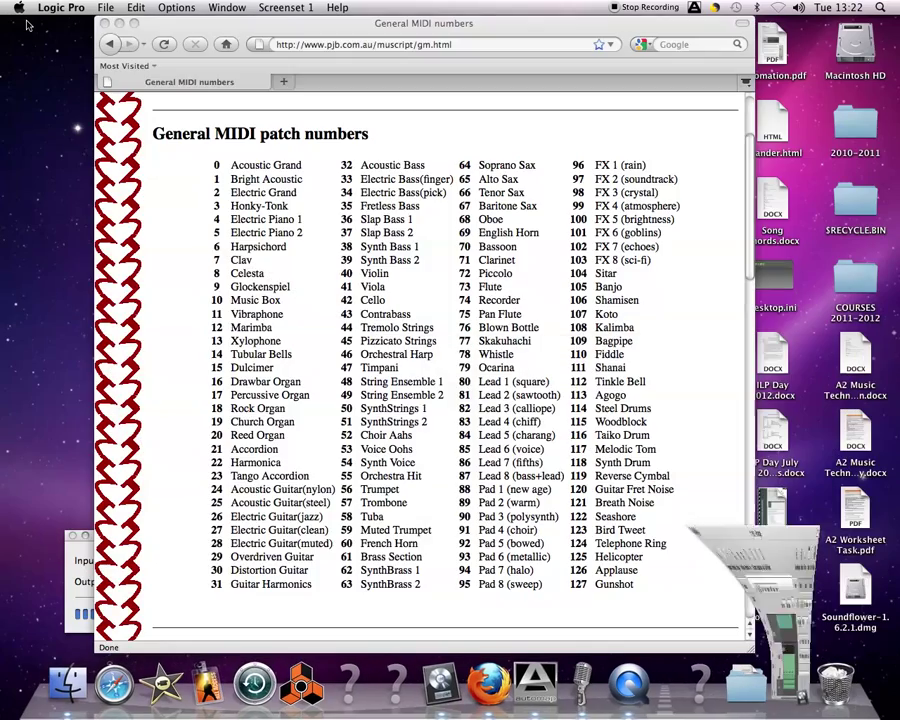
click(119, 23)
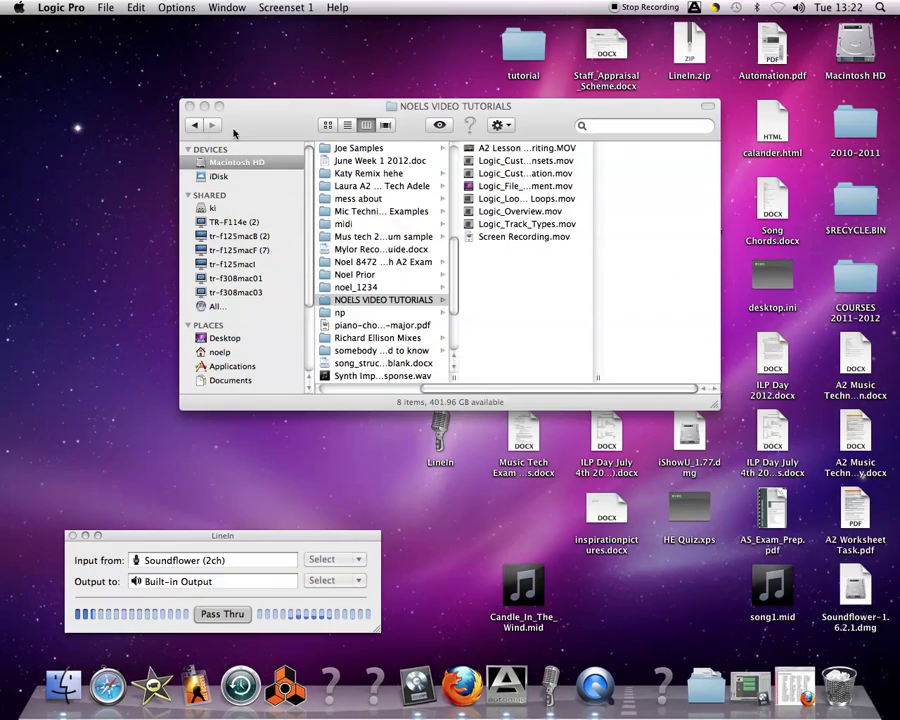
click(204, 106)
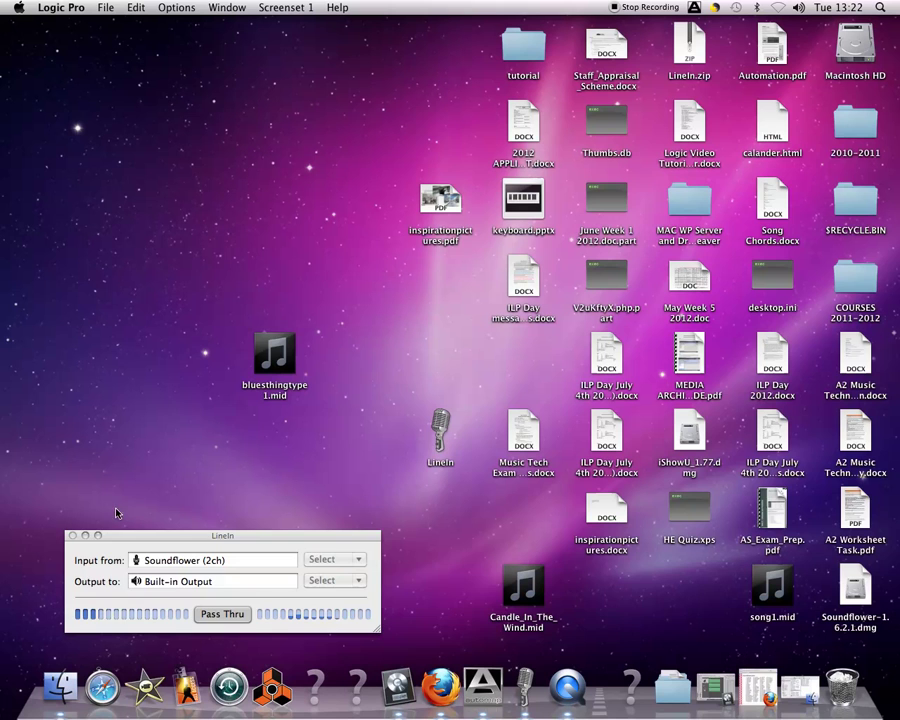
click(85, 536)
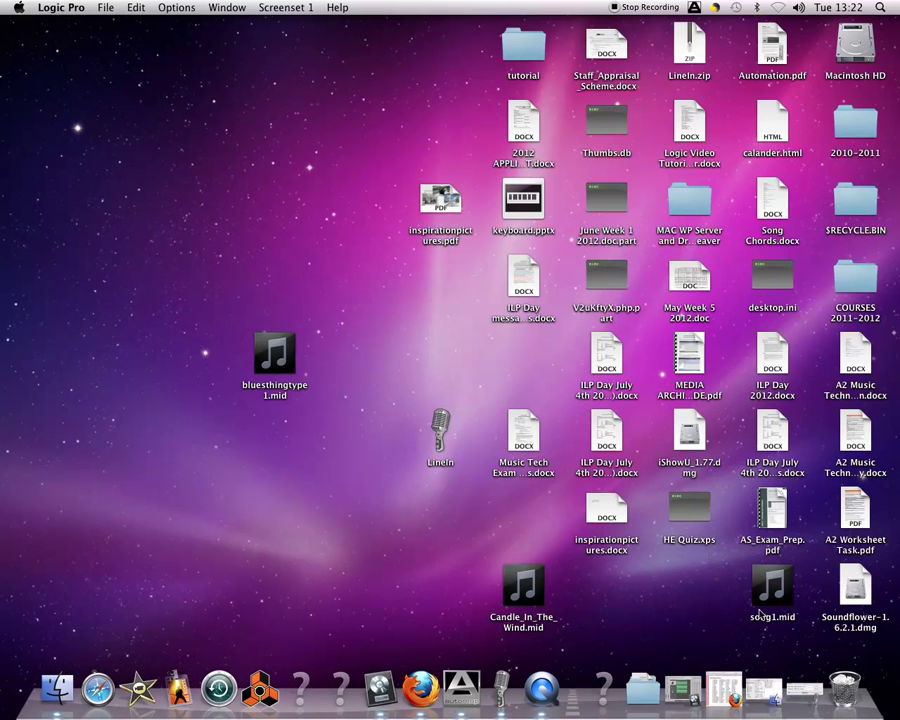
- Move song1.mid to the desktop's upper left and play its preview
double_click(762, 612)
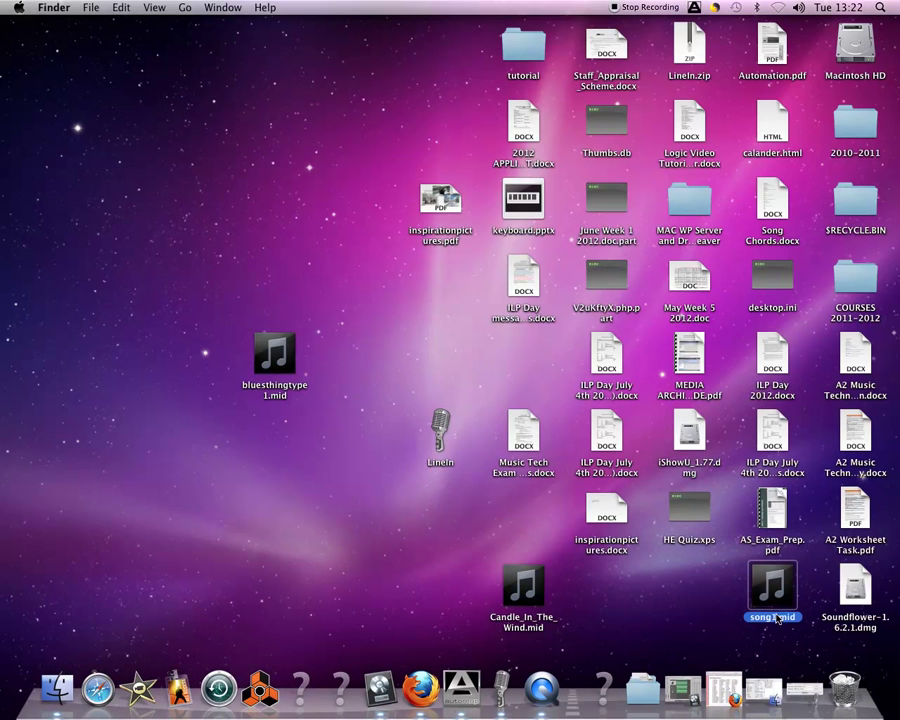
drag(777, 618, 283, 212)
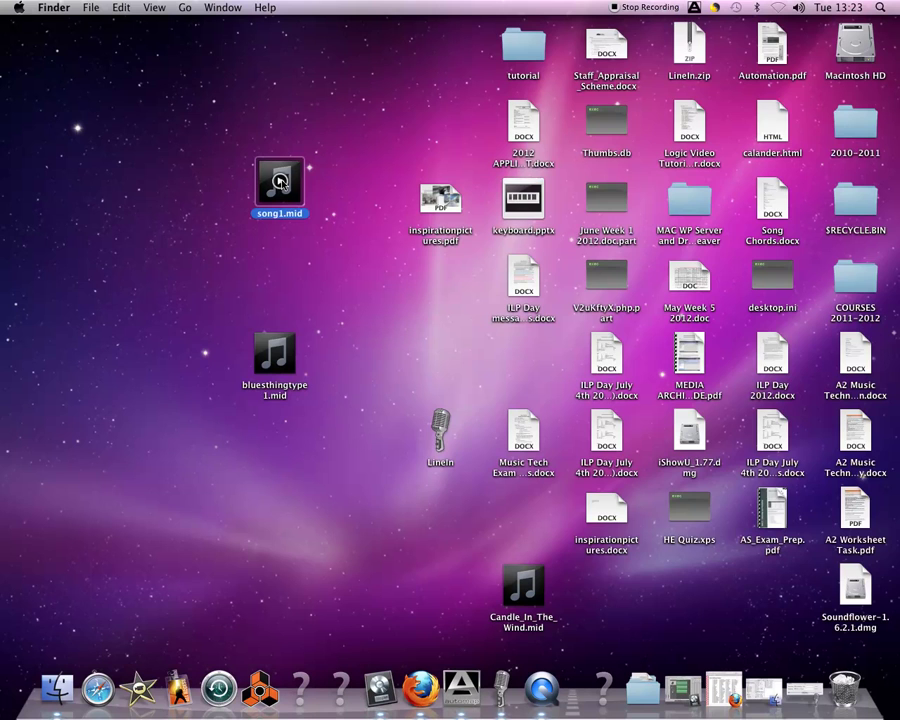
click(281, 183)
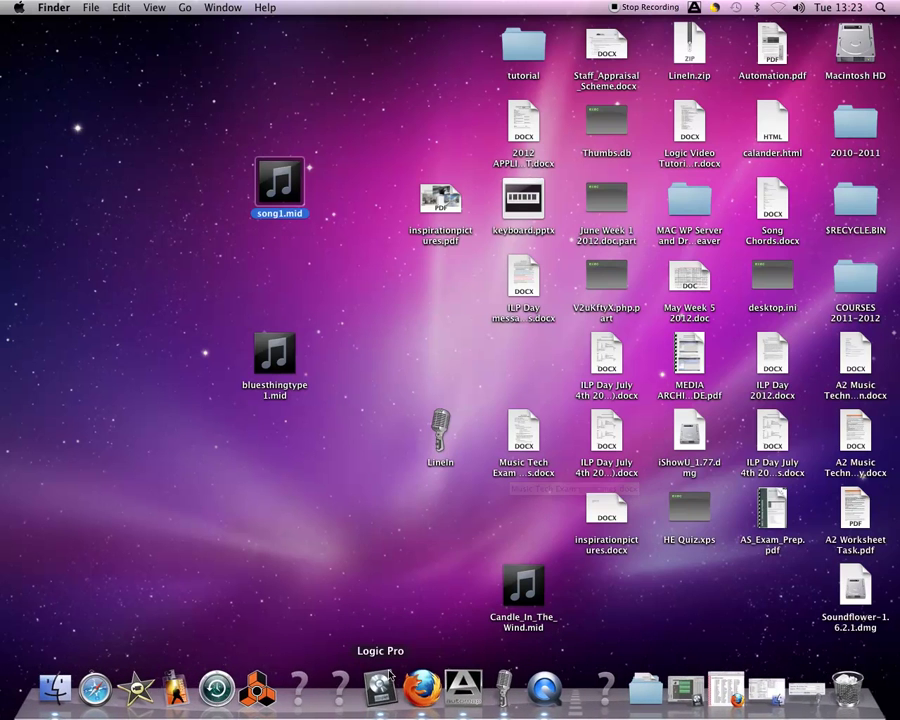
click(280, 182)
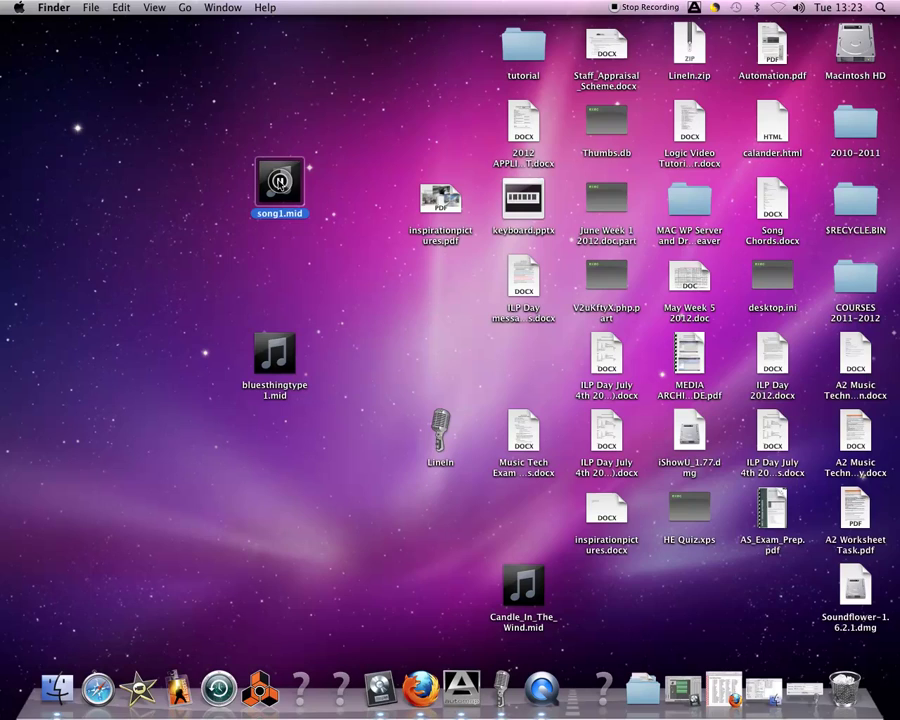
click(378, 684)
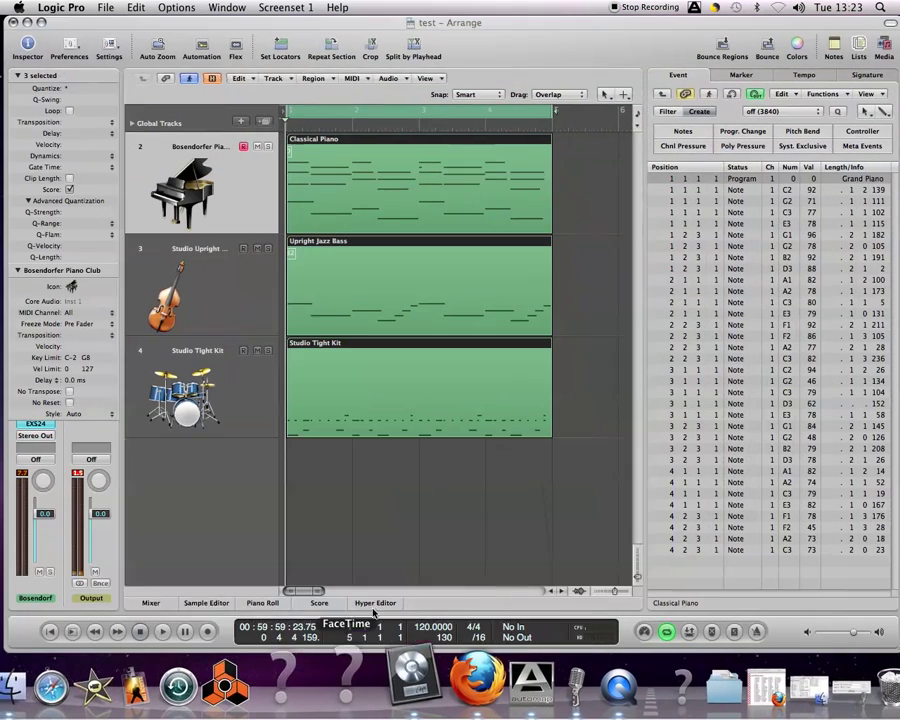
key(space)
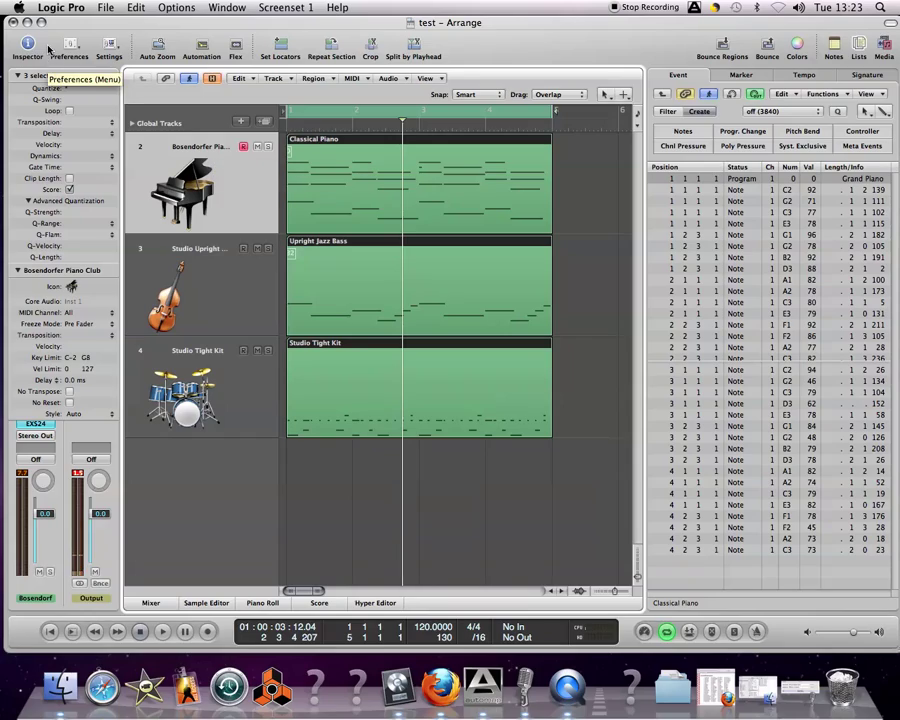
mouse_move(58, 25)
mouse_down()
mouse_move(366, 224)
mouse_move(180, 234)
mouse_move(108, 44)
mouse_move(64, 12)
mouse_move(66, 27)
mouse_up()
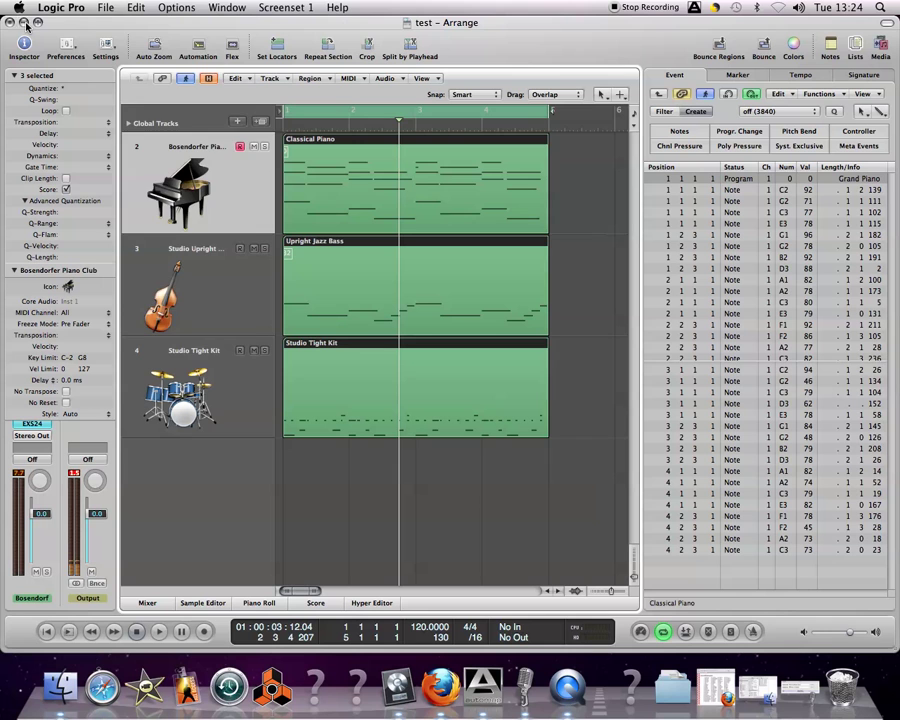
click(105, 7)
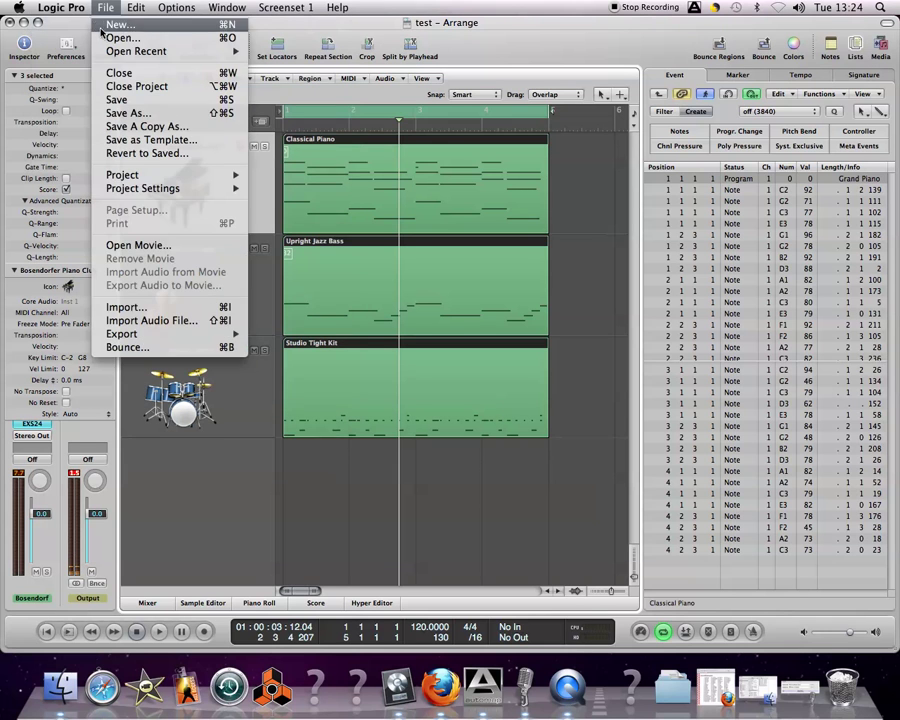
click(45, 21)
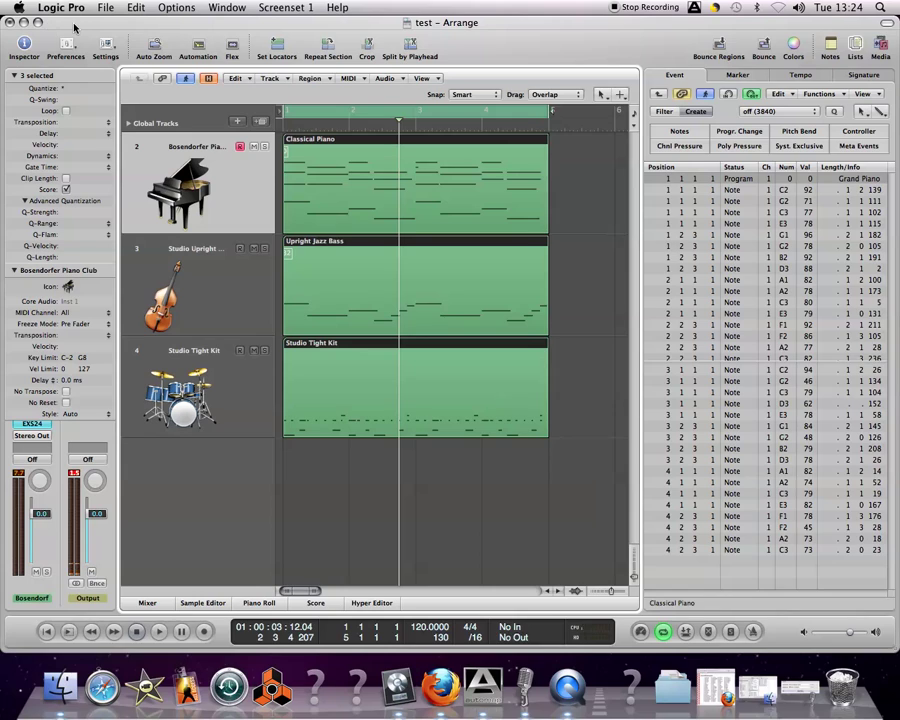
click(38, 22)
- Create an empty project with one software instrument track, keeping test open, and maximise its window
click(105, 7)
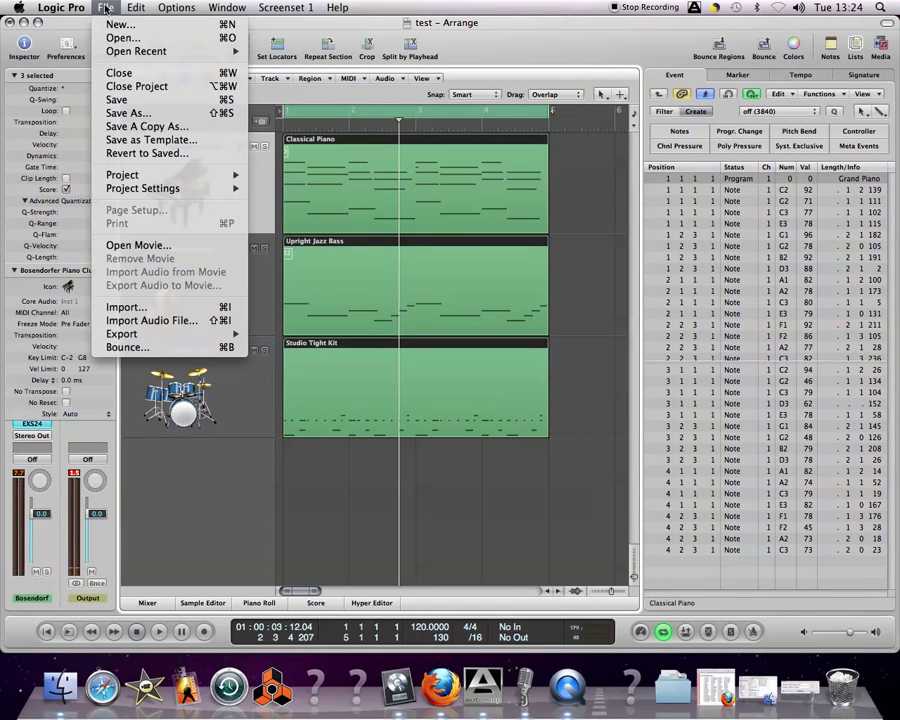
click(120, 24)
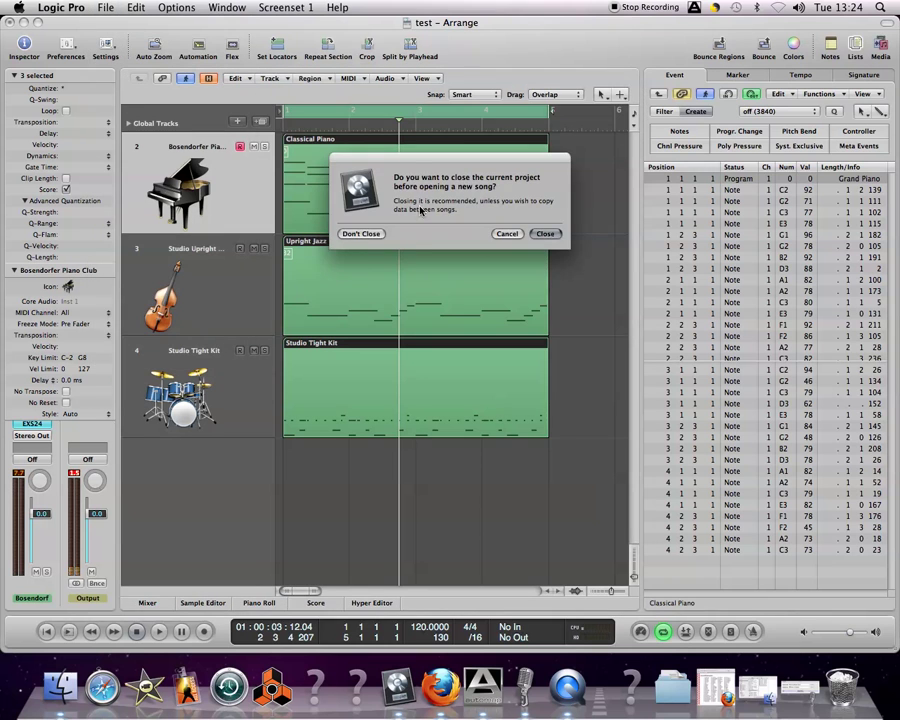
click(361, 233)
click(440, 133)
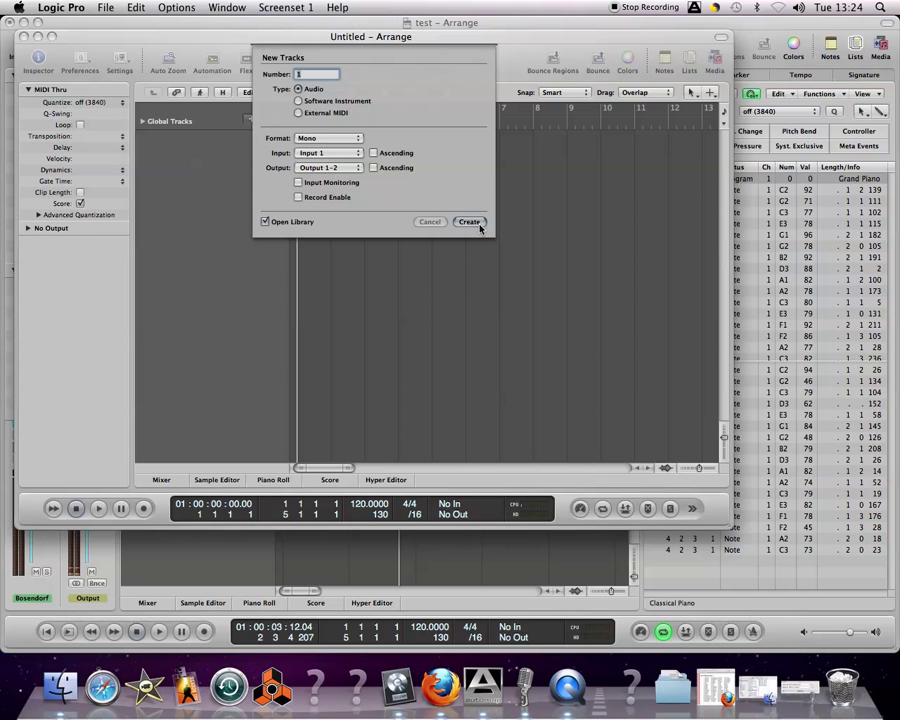
click(312, 101)
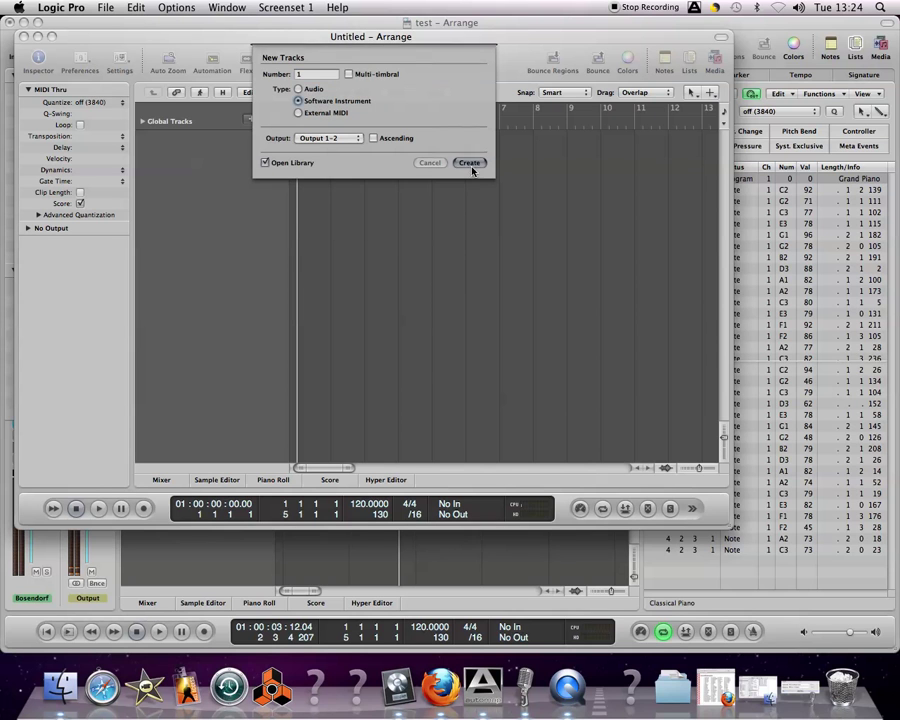
click(471, 140)
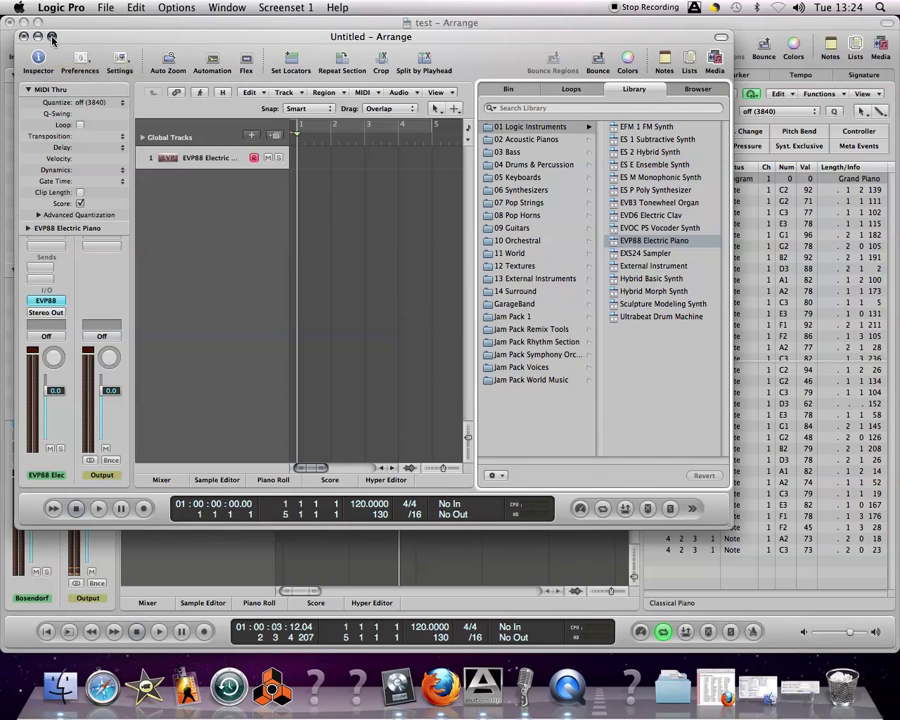
click(56, 37)
click(105, 8)
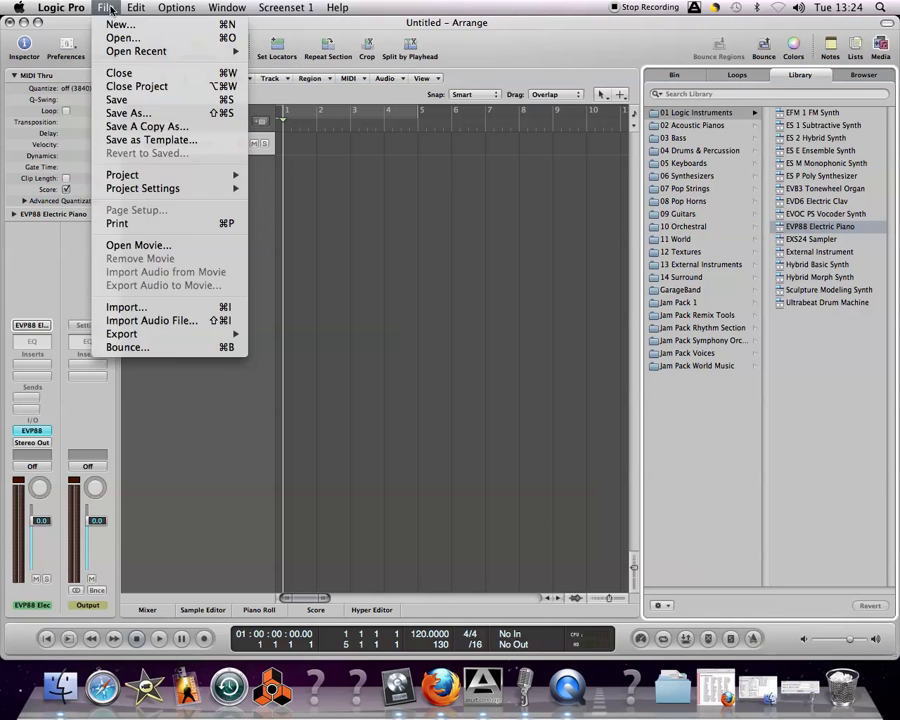
- Import song1.mid from the Desktop into the Untitled project
click(150, 307)
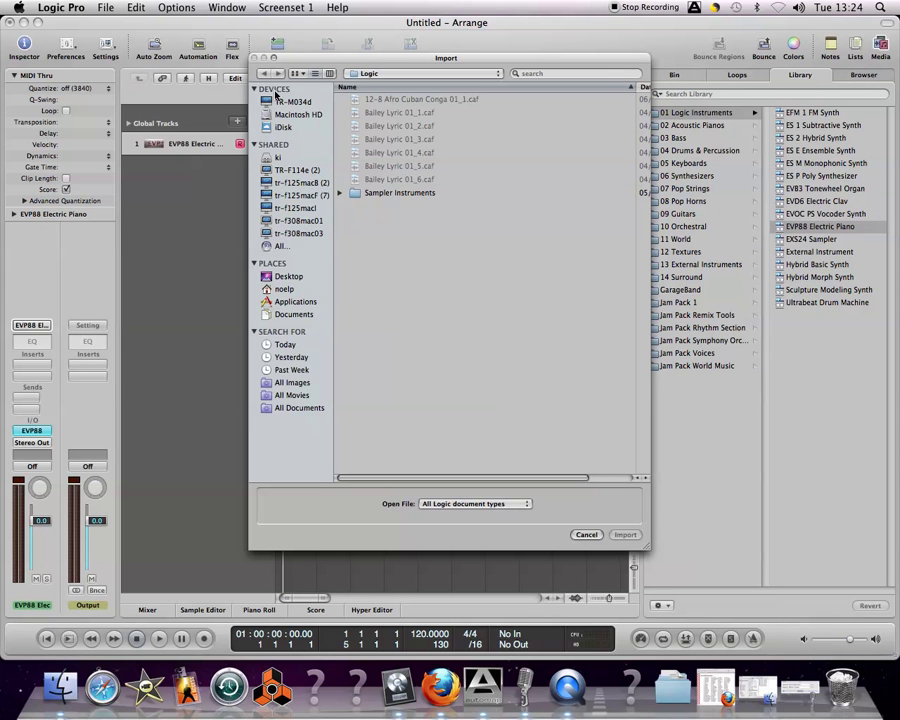
click(296, 276)
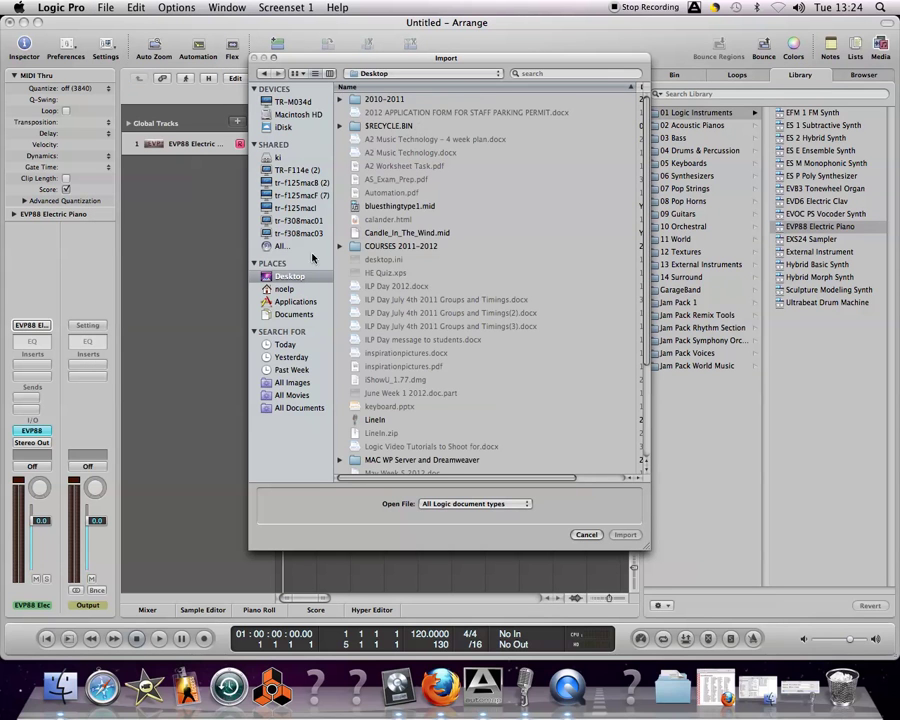
scroll(505, 230, down, 5)
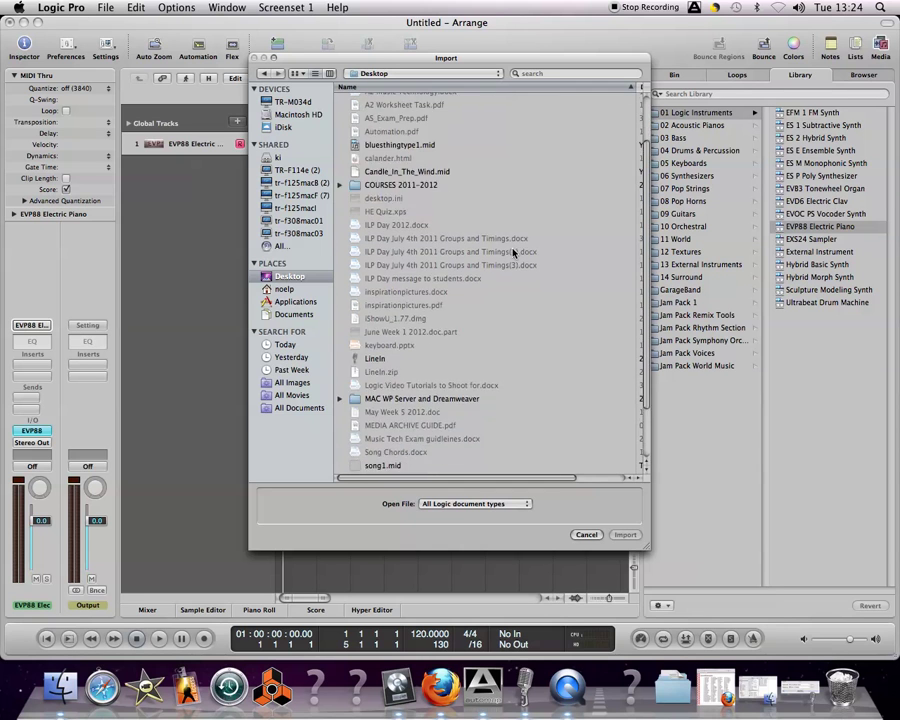
scroll(513, 253, down, 1)
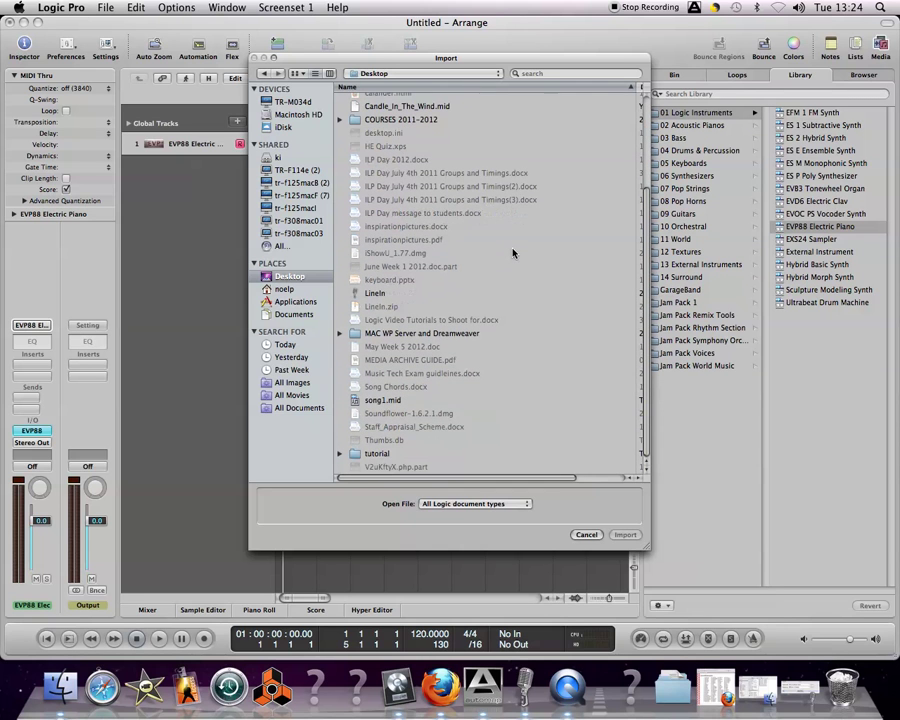
click(384, 401)
click(625, 534)
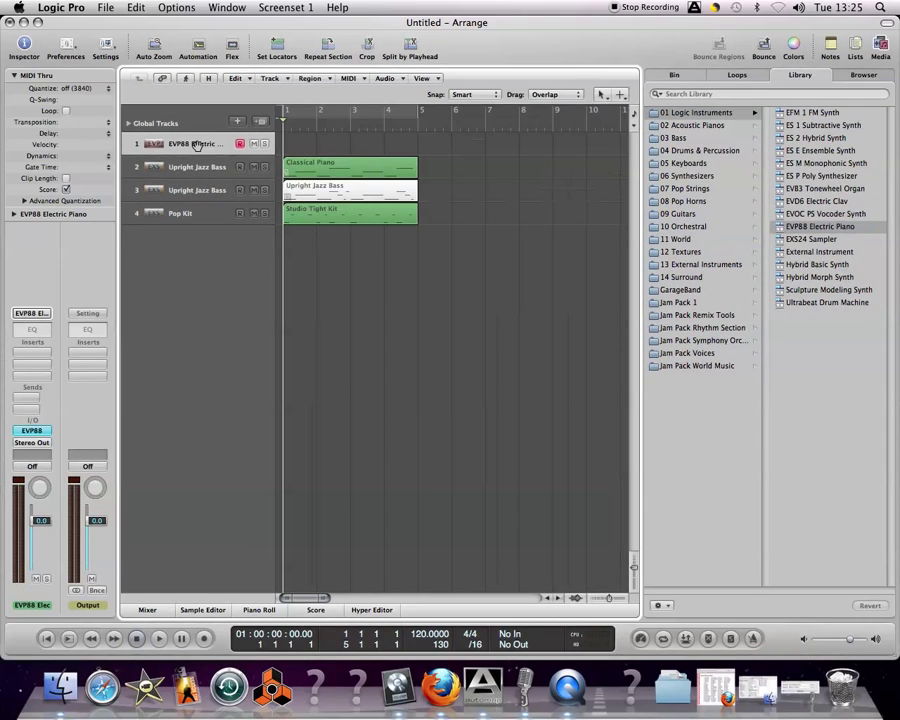
- Delete the empty EVP88 track and play the imported song with taller track lanes
key(super+BackSpace)
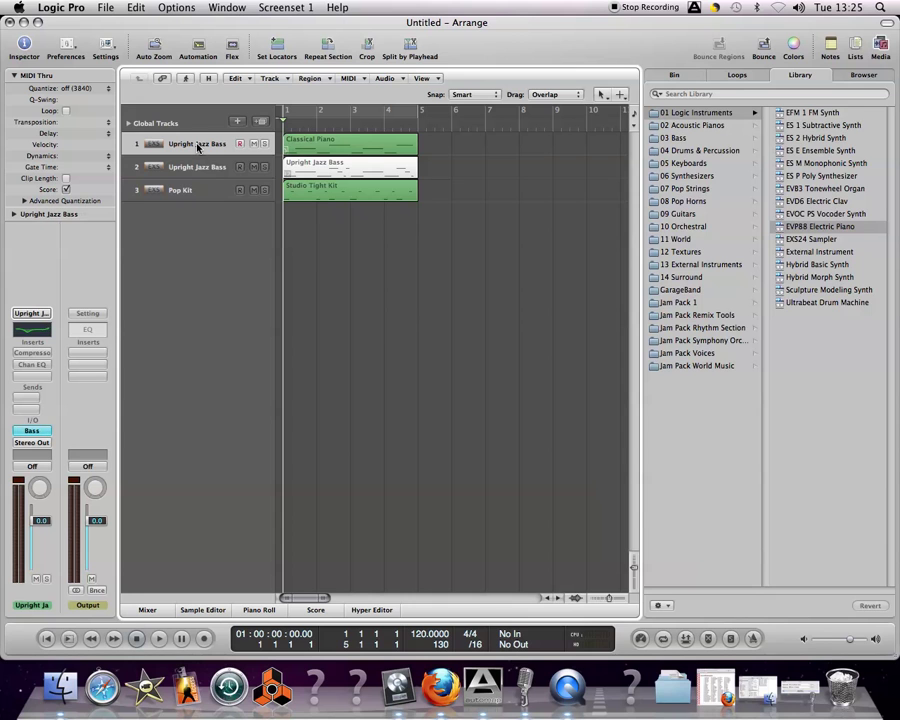
key(space)
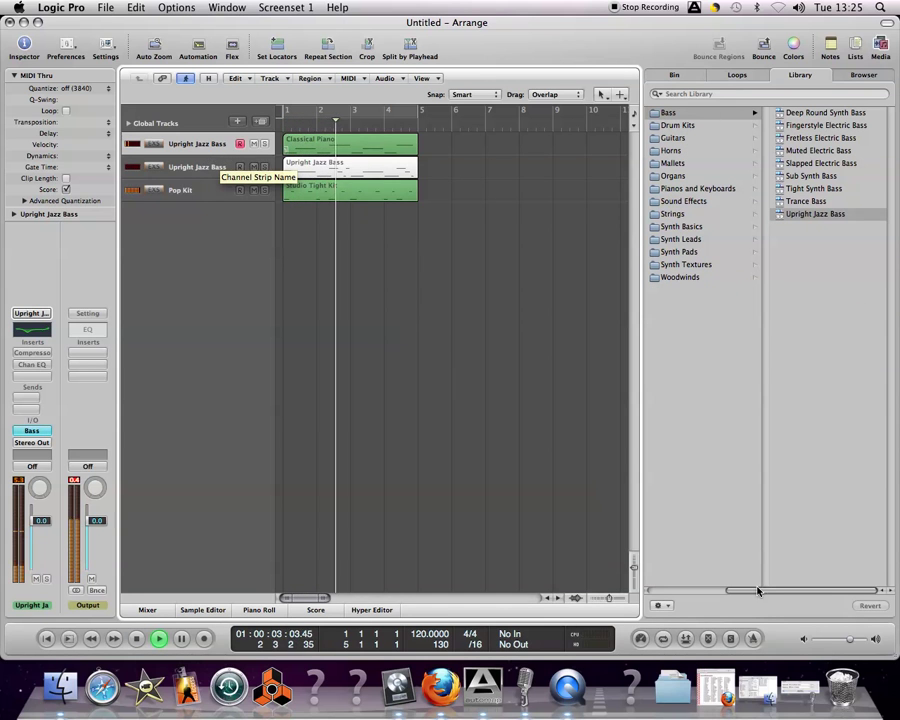
key(ctrl+Down)
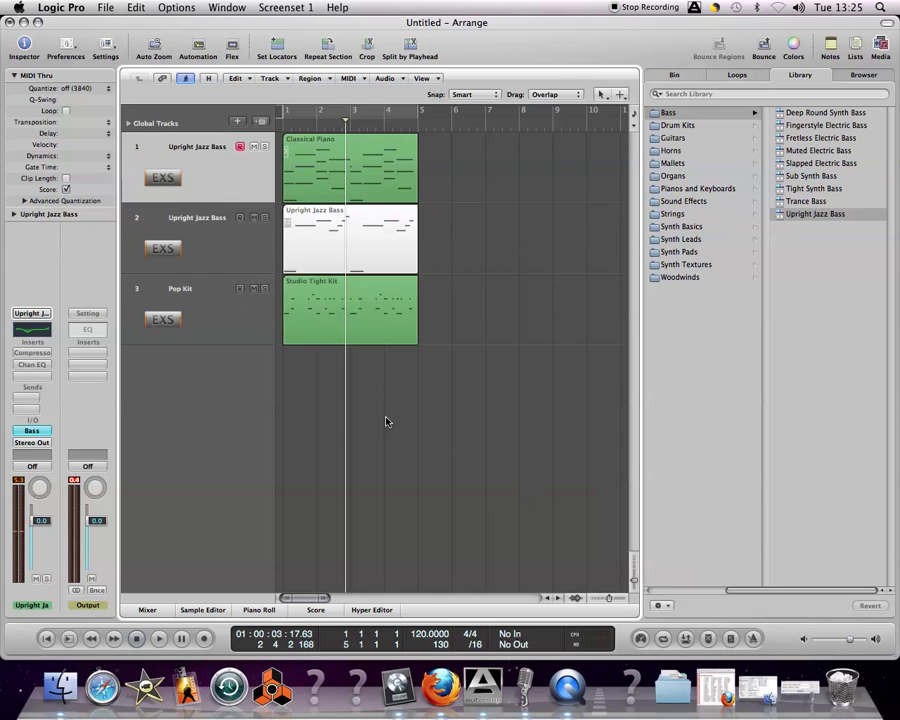
click(195, 146)
click(282, 124)
key(space)
- Audition the imported bass, drum and piano tracks, ending with track 1 selected
click(201, 249)
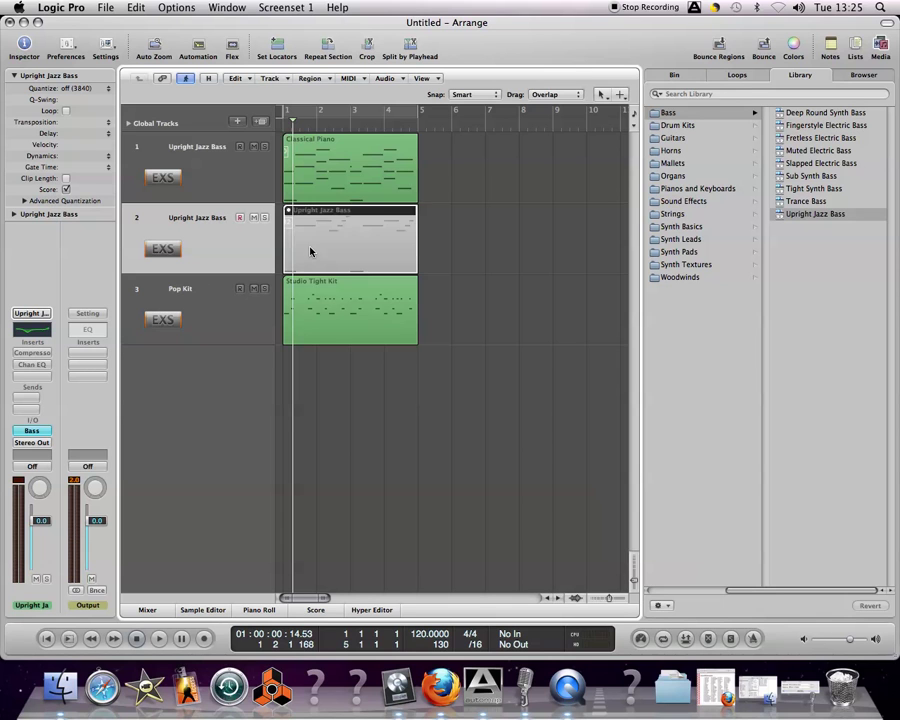
click(199, 174)
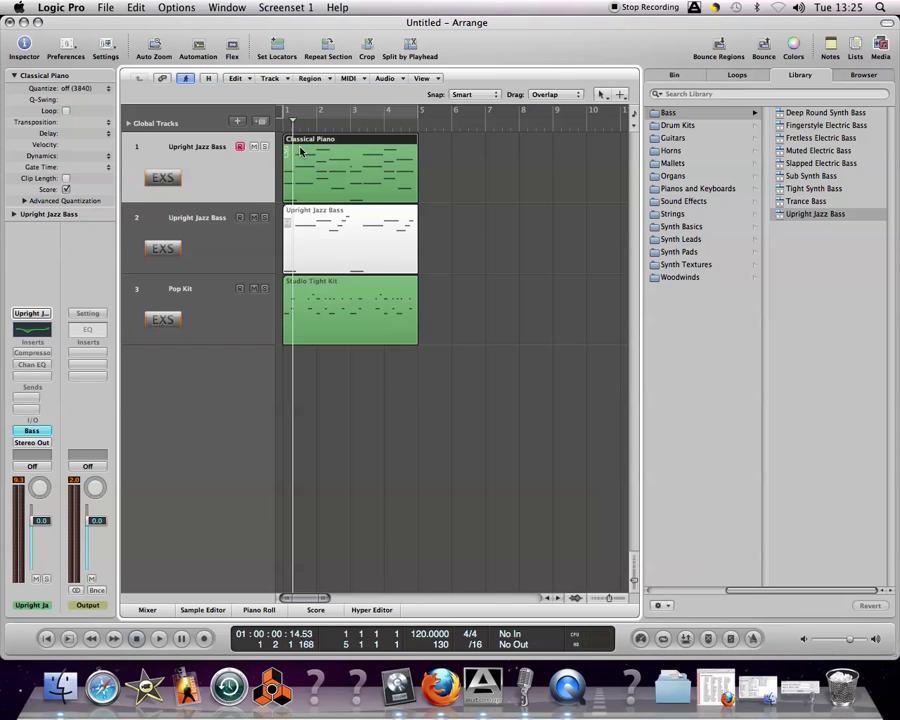
key(space)
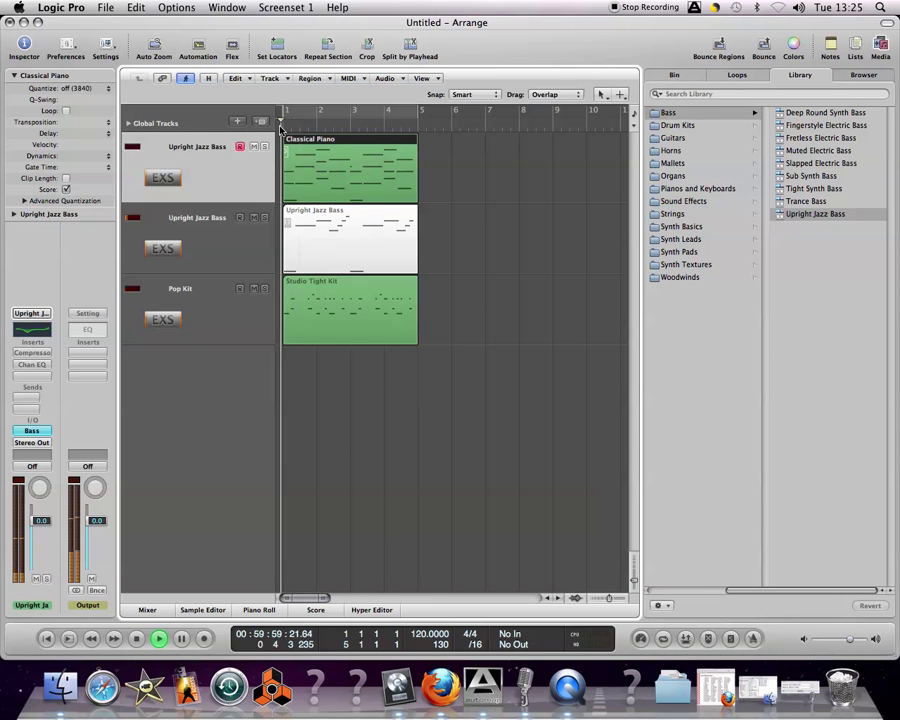
key(space)
key(space)
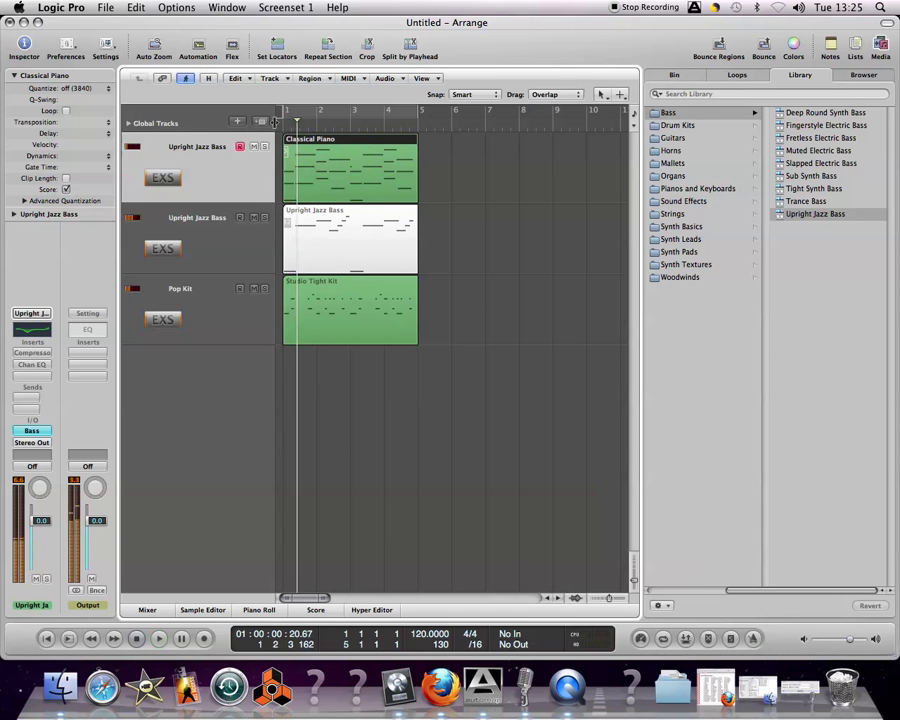
key(space)
click(199, 243)
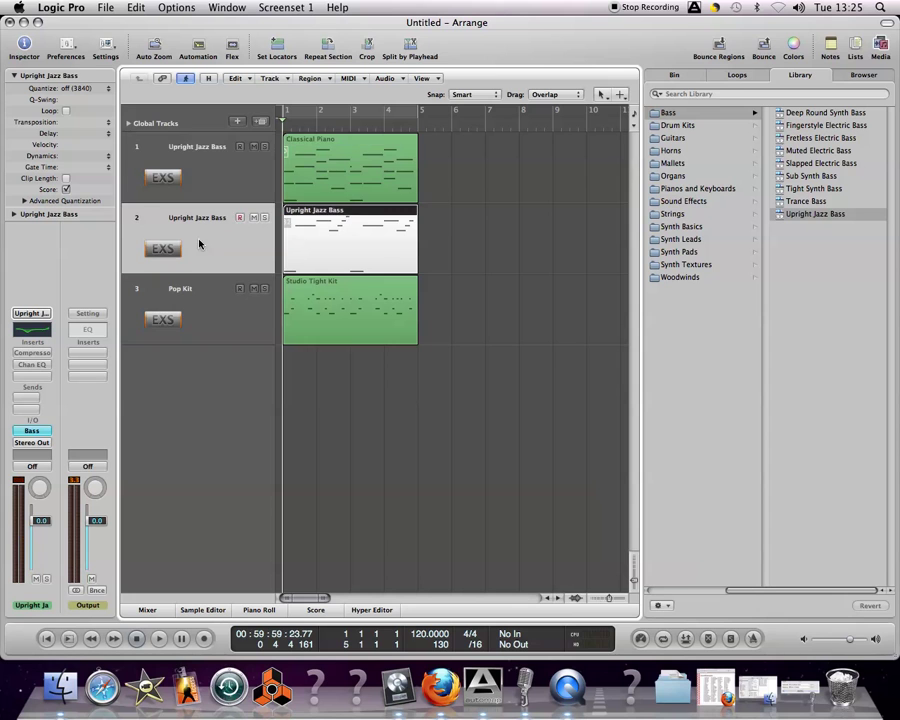
click(206, 313)
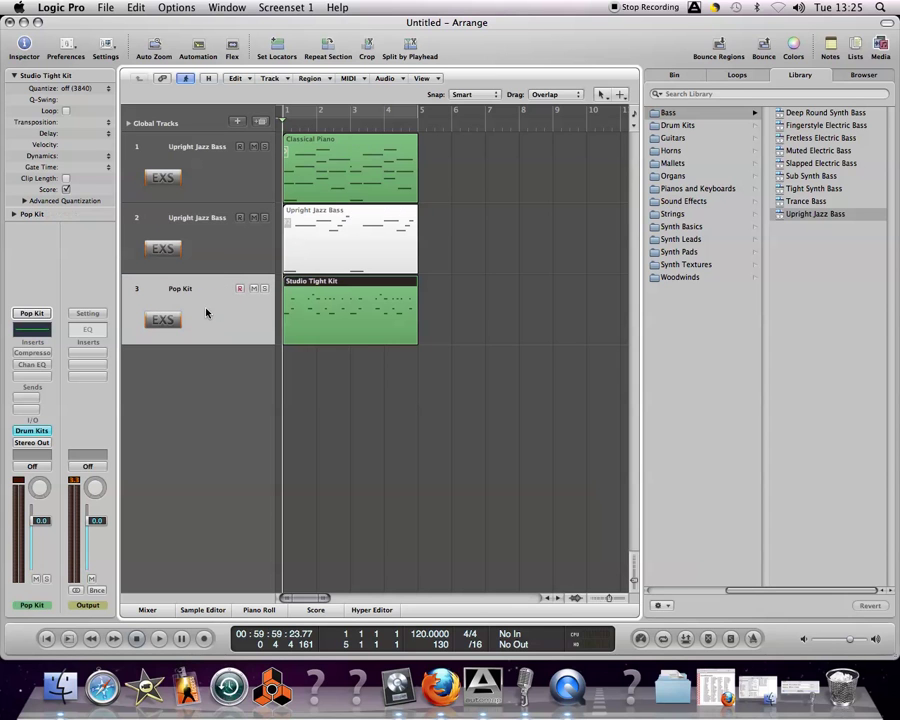
click(202, 253)
click(208, 174)
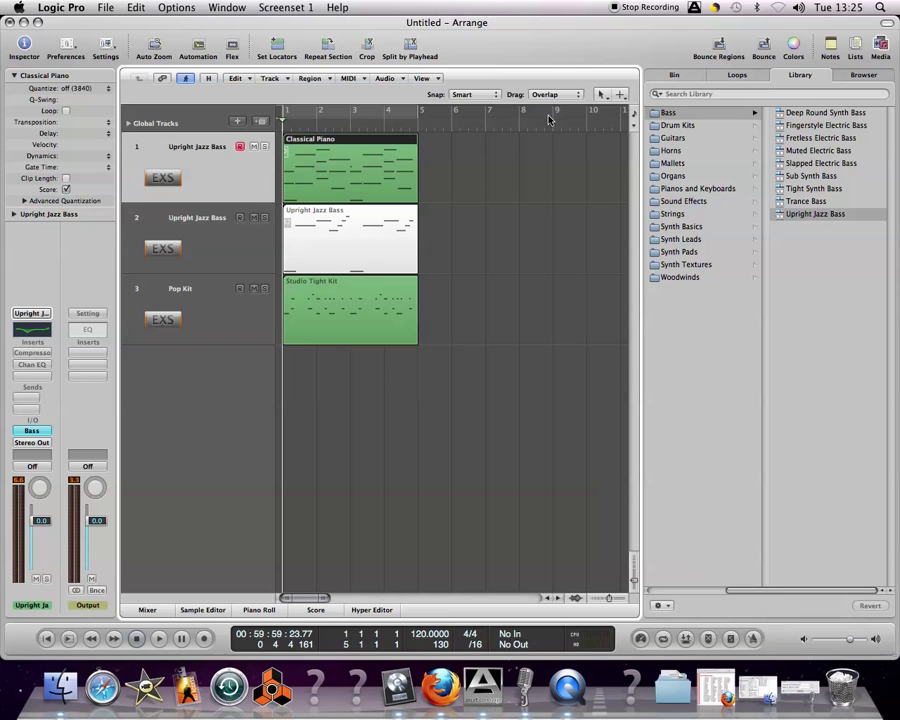
- Load the Electric Piano patch from Pianos and Keyboards onto track 1 and play it
click(697, 188)
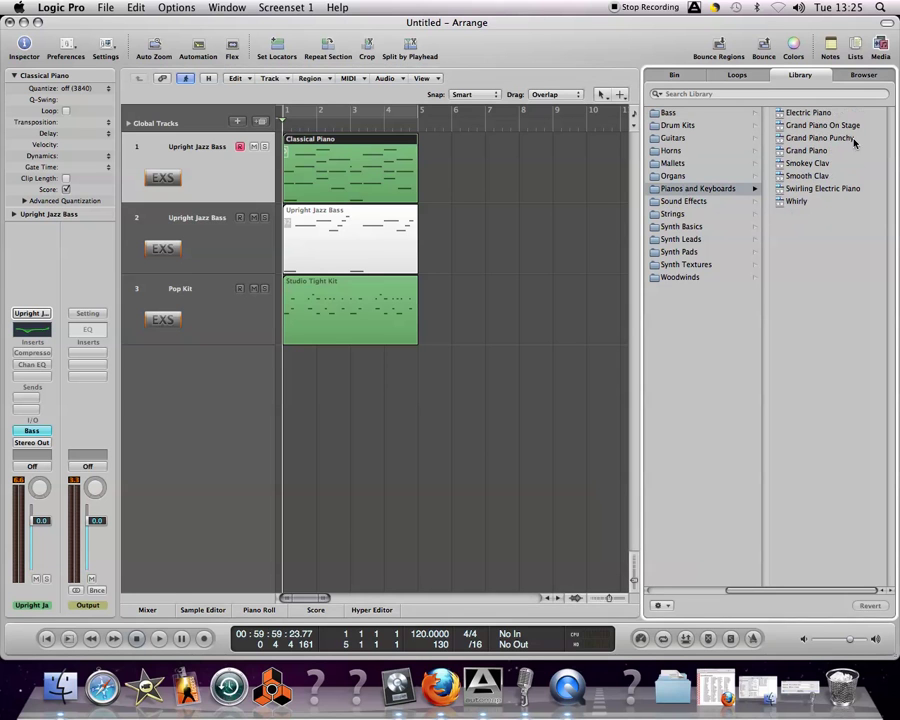
click(800, 112)
key(space)
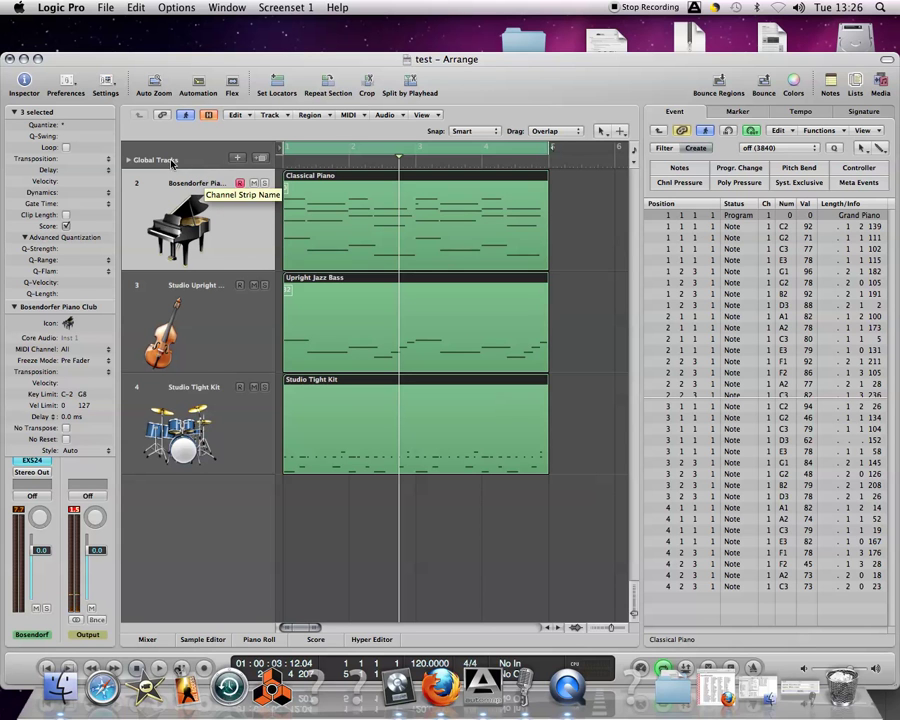
drag(201, 73, 212, 48)
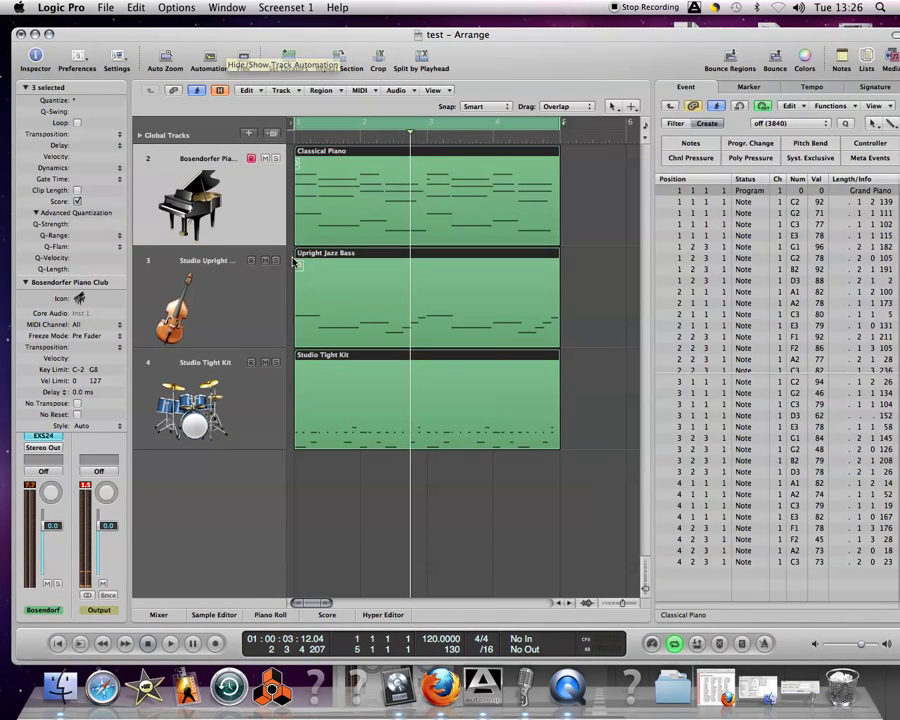